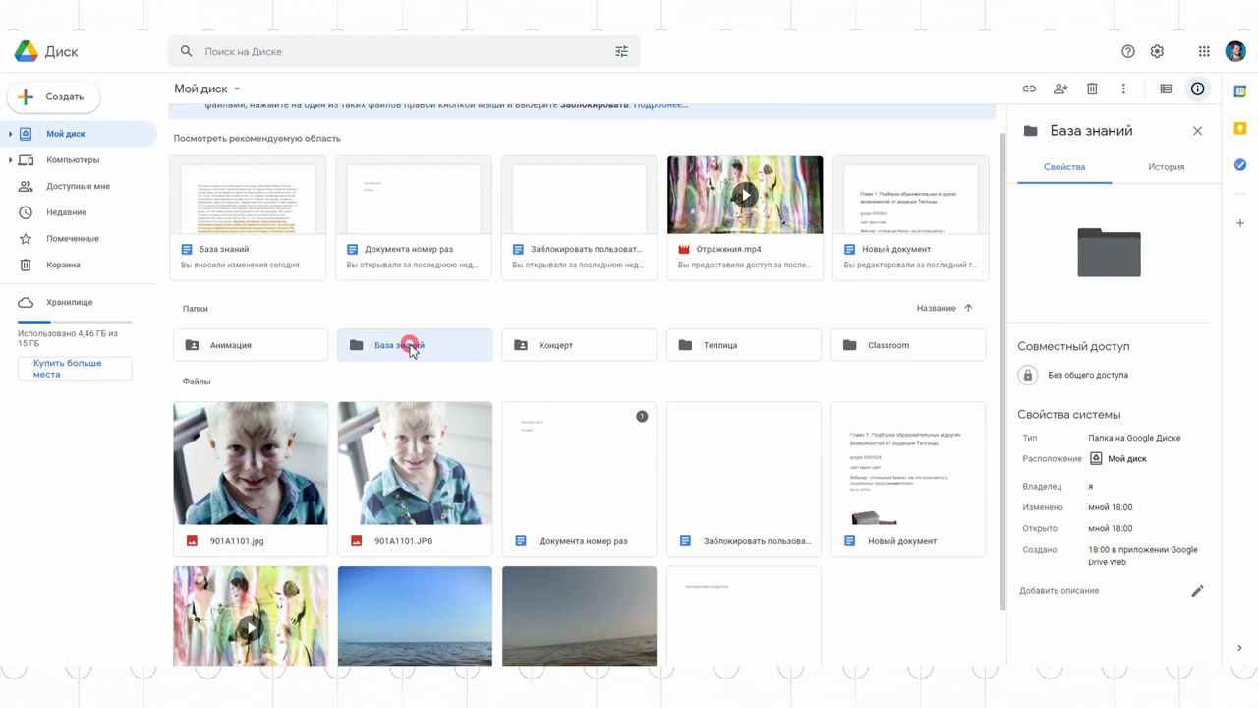
- Create the subfolder Общая установочная информация inside База знаний
{"action": "key", "text": "shift+f"}
{"action": "type", "text": "Общая установочная информация"}
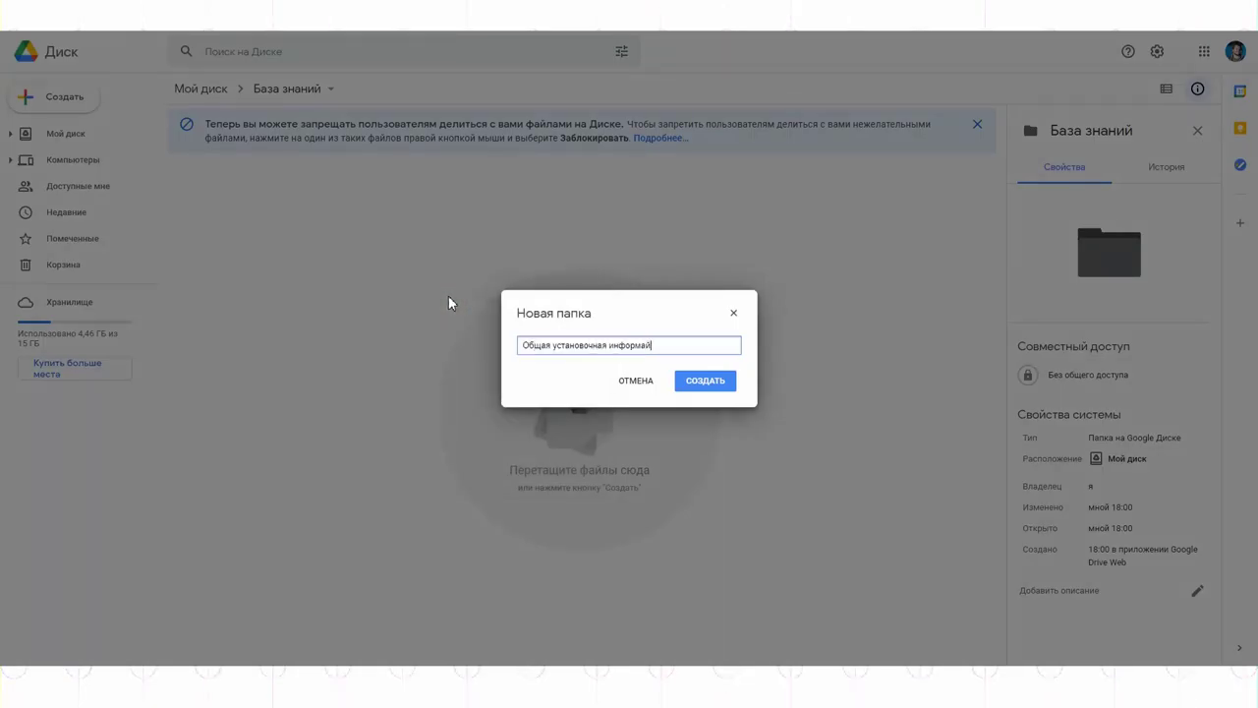
{"action": "key", "text": "Return"}
- Add the subfolder Информация для саморазвития, then return to My Drive
{"action": "right_click", "coordinate": [449, 300]}
{"action": "left_click", "coordinate": [483, 312]}
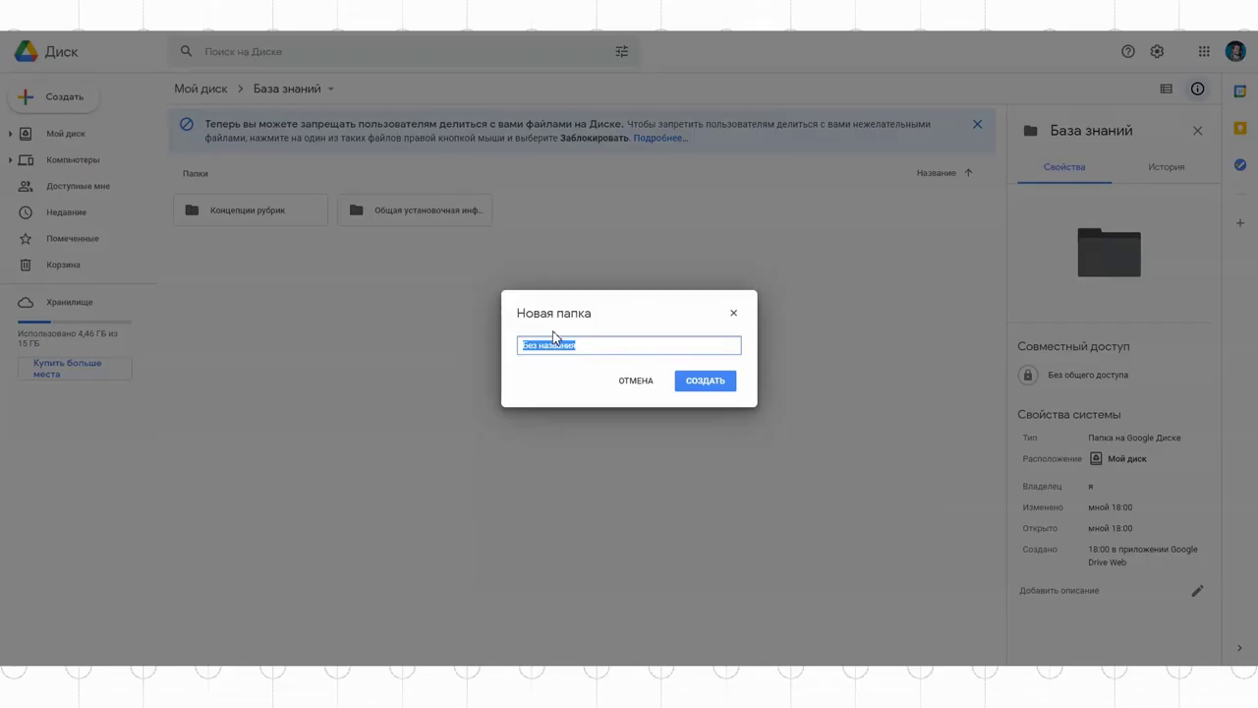
{"action": "type", "text": "Визуальное оформление"}
{"action": "type", "text": "Информация для саморазвития"}
{"action": "key", "text": "Return"}
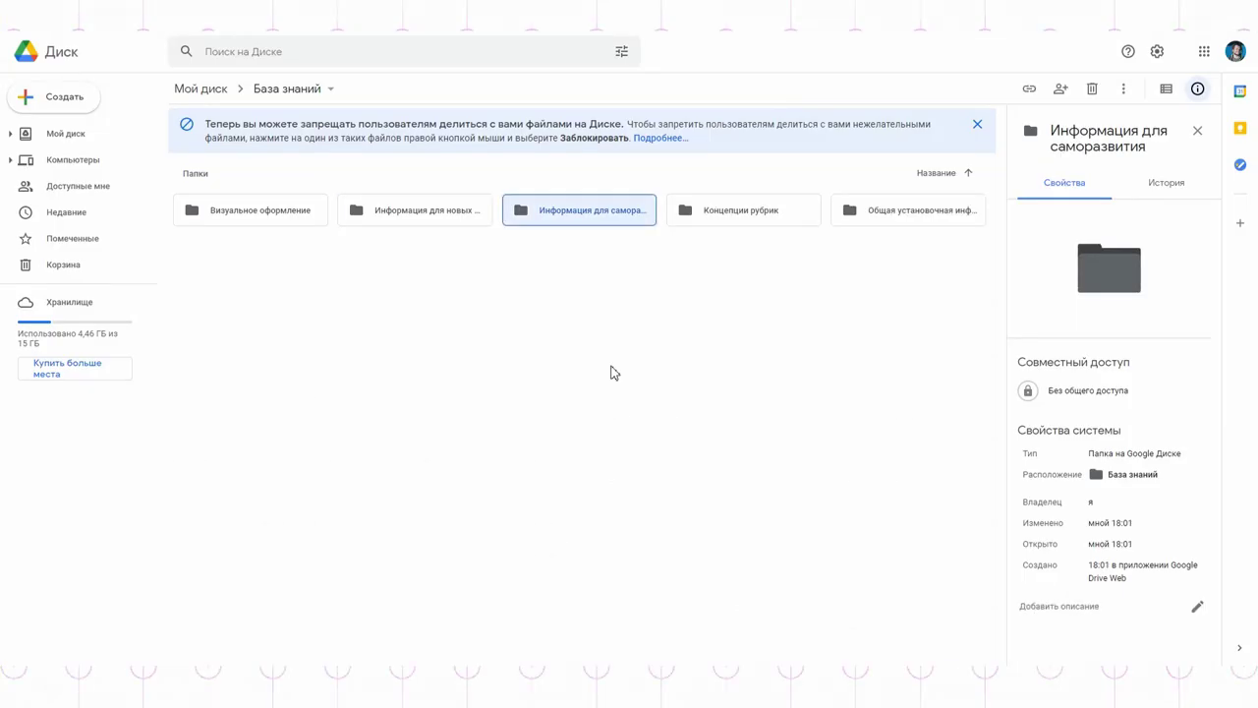
{"action": "left_click", "coordinate": [201, 88]}
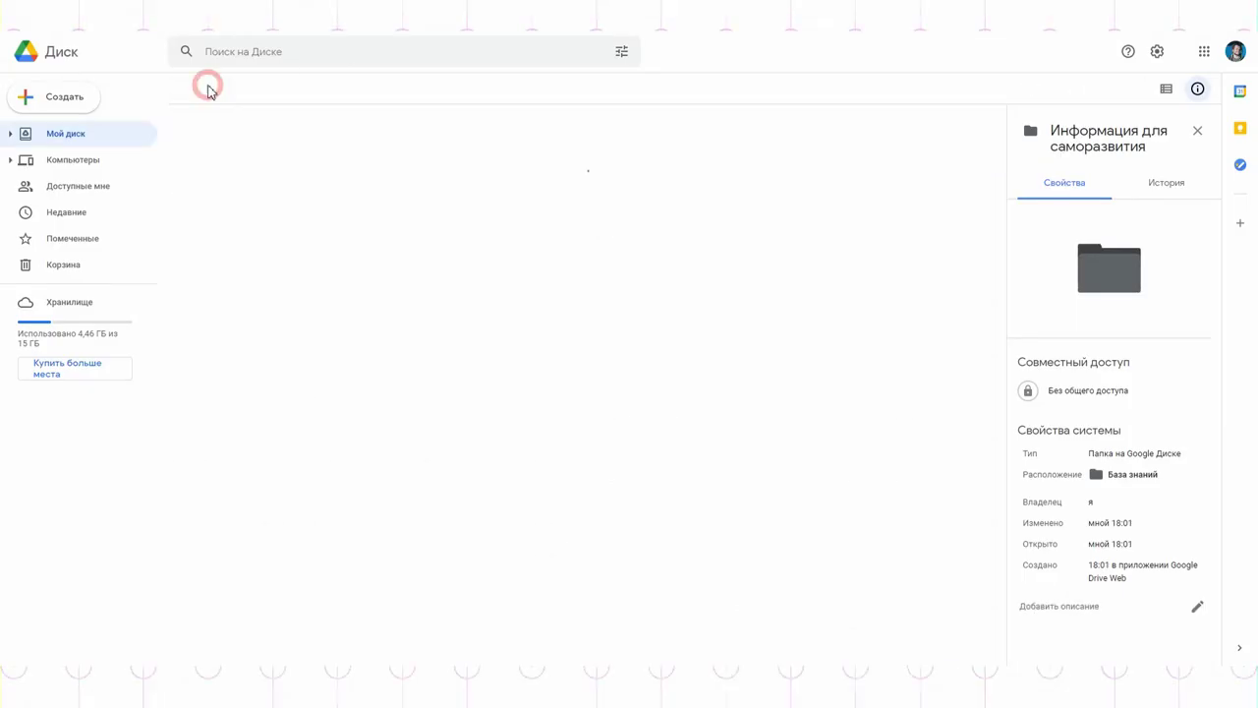
- Share База знаний with the suggested contact as Комментатор, send the invite, then open the folder
{"action": "right_click", "coordinate": [362, 380]}
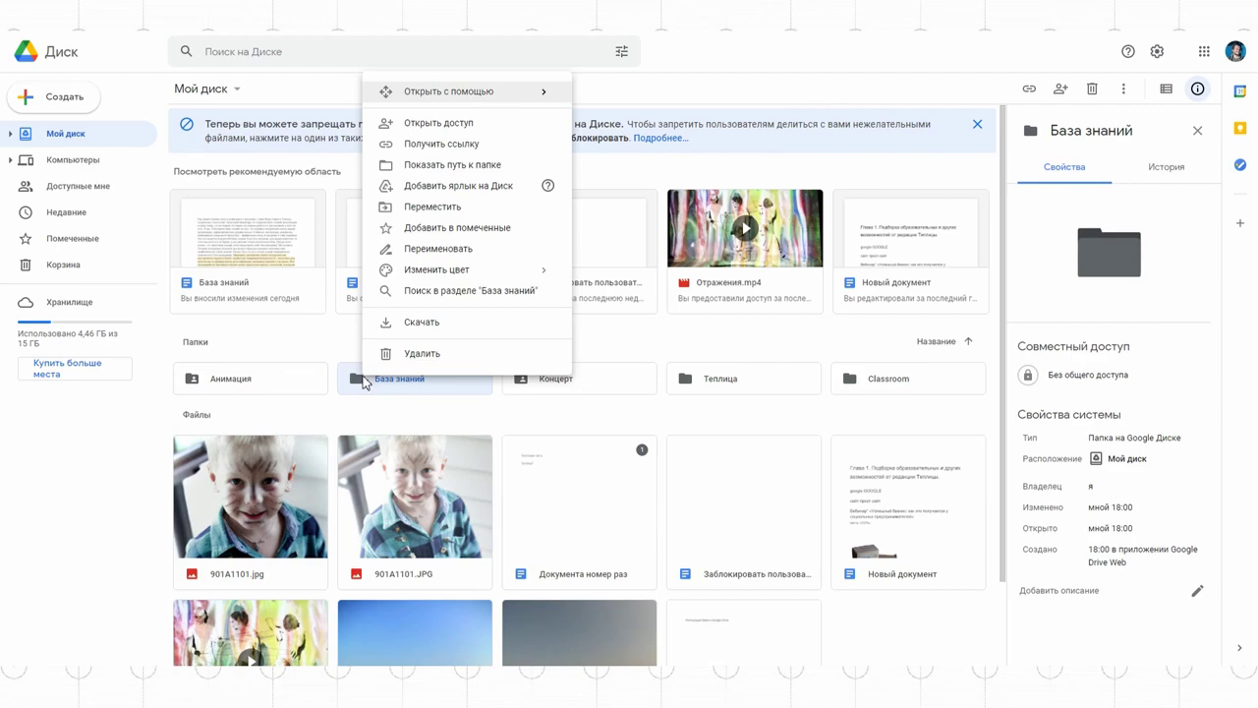
{"action": "left_click", "coordinate": [442, 126]}
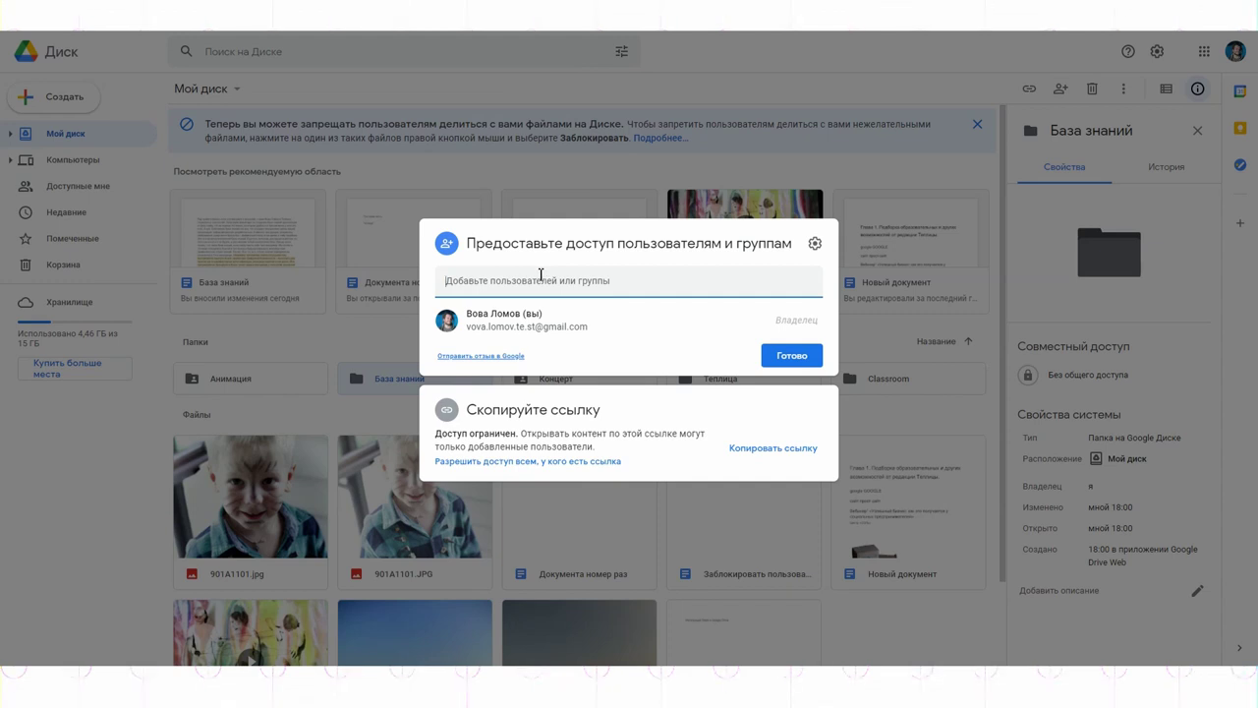
{"action": "type", "text": "gdetosneg"}
{"action": "key", "text": "Down"}
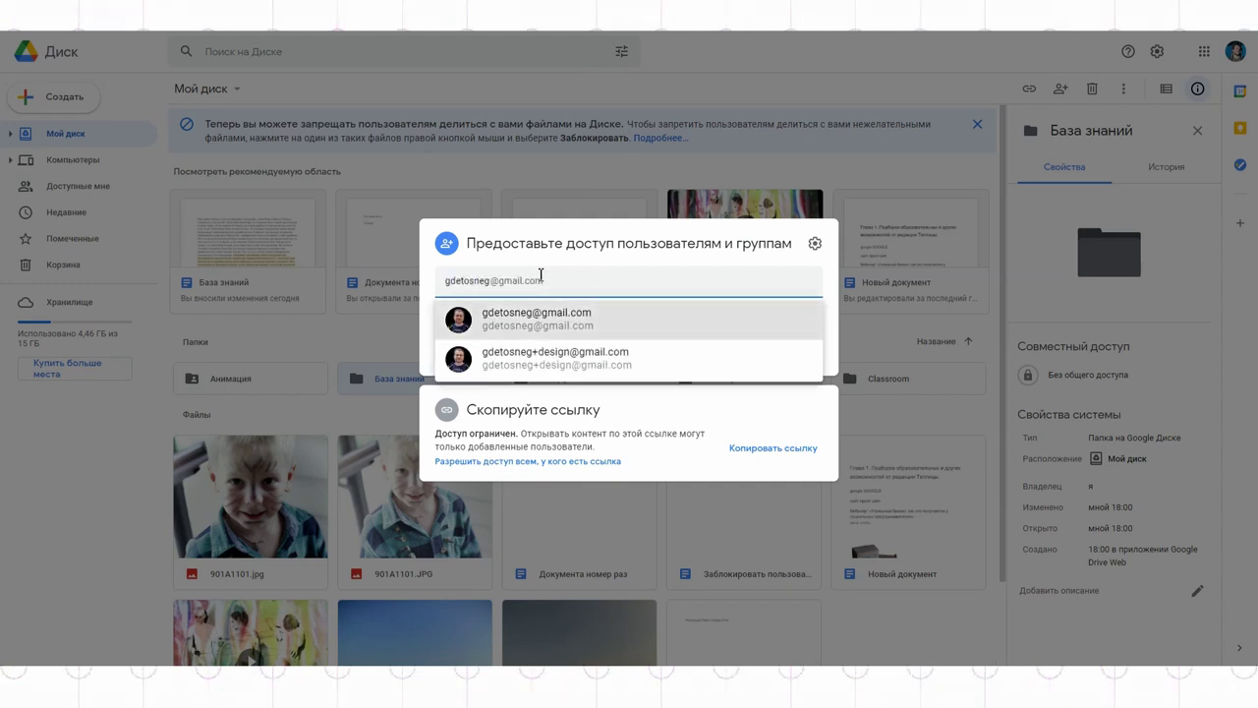
{"action": "key", "text": "Return"}
{"action": "mouse_move", "coordinate": [541, 282]}
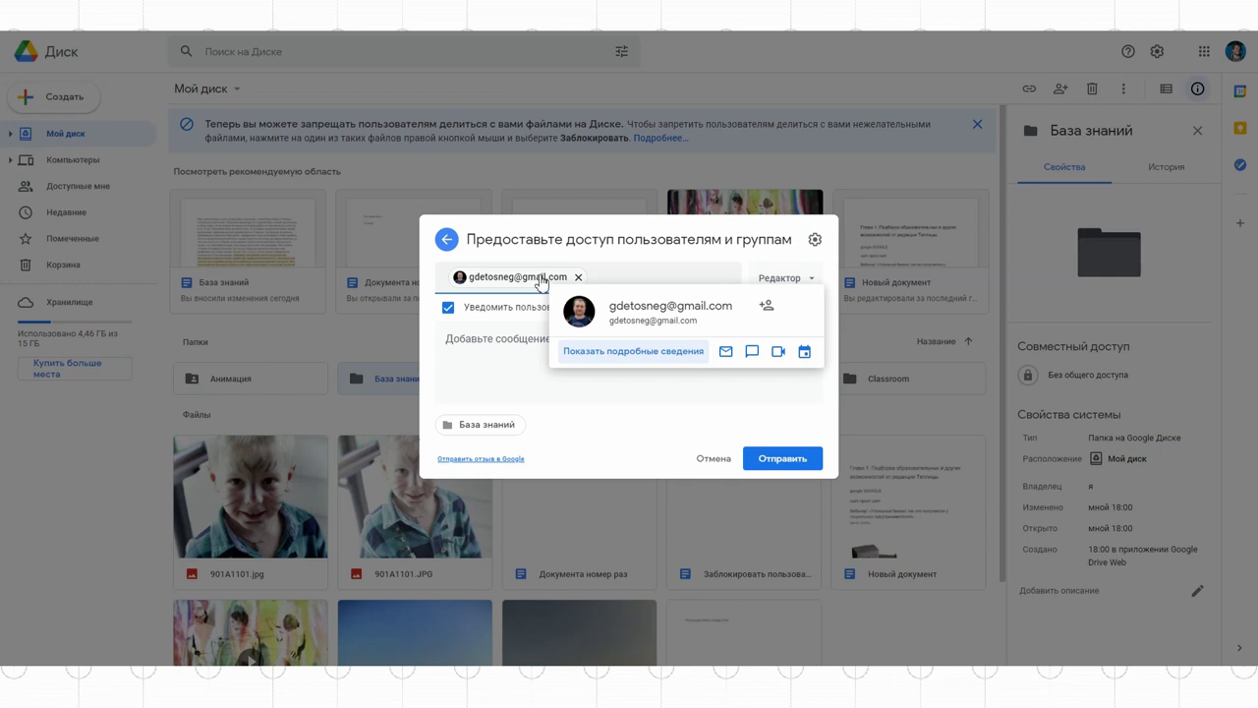
{"action": "left_click", "coordinate": [784, 279]}
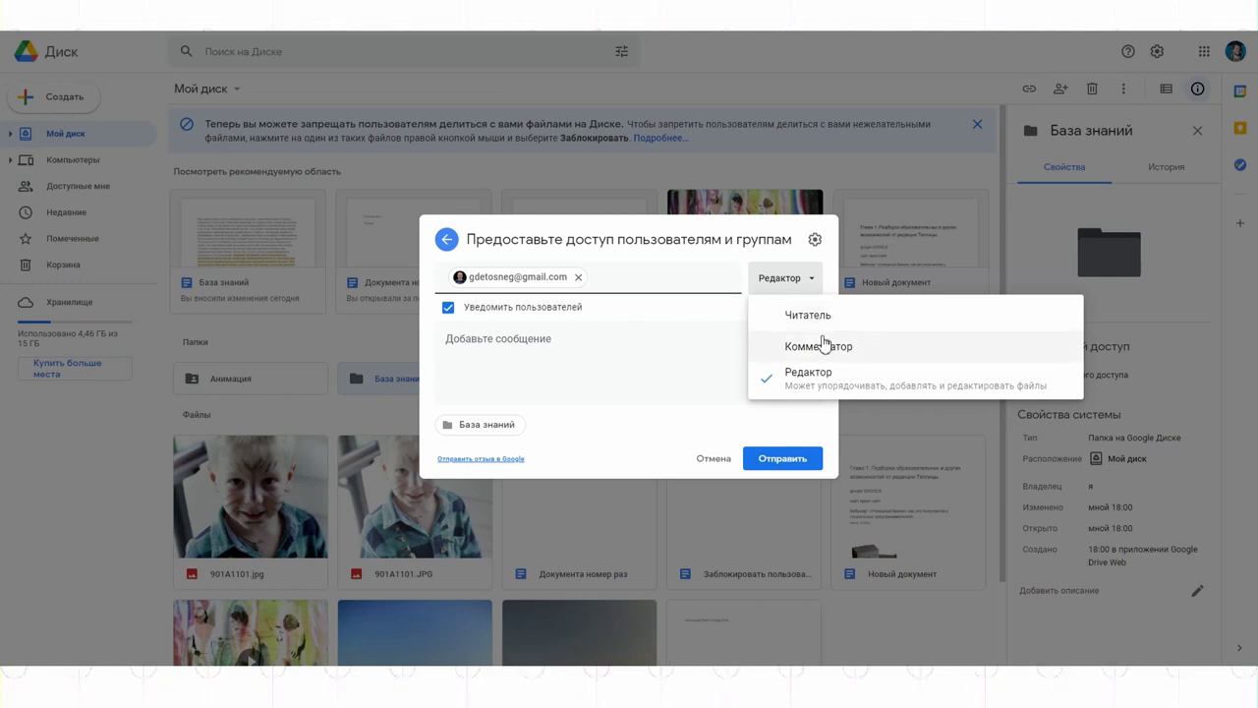
{"action": "left_click", "coordinate": [823, 341]}
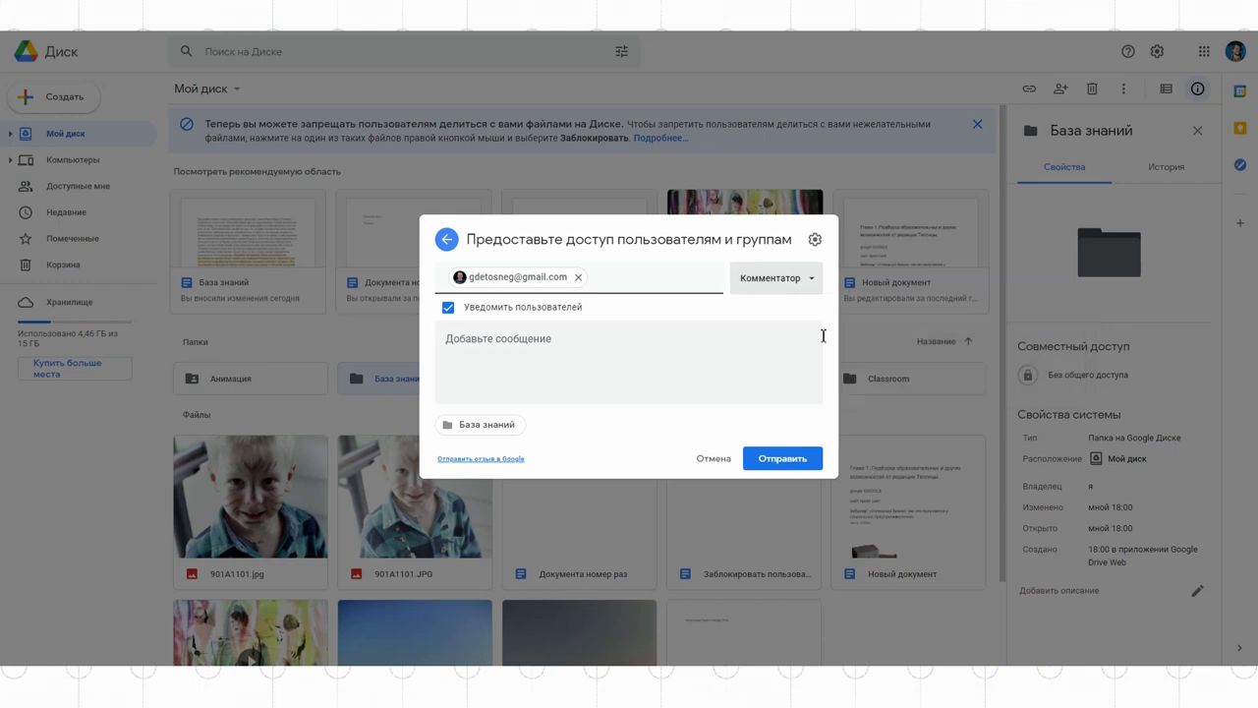
{"action": "left_click", "coordinate": [787, 458]}
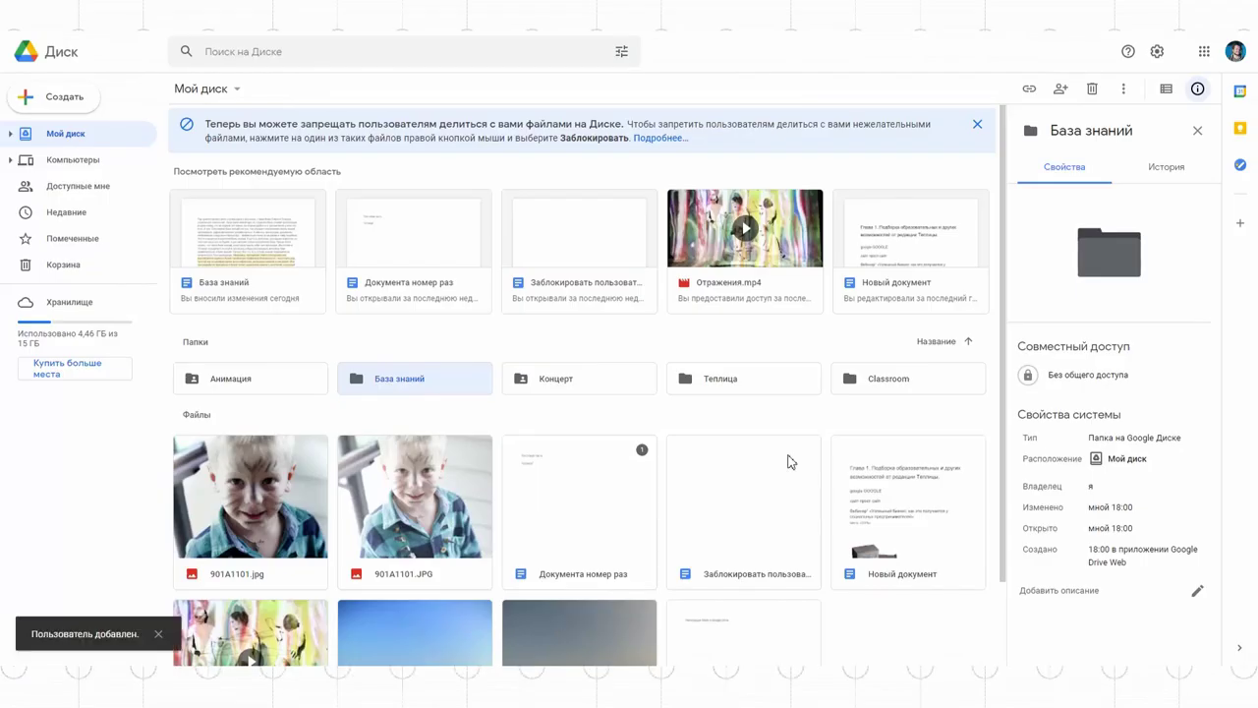
{"action": "double_click", "coordinate": [426, 391]}
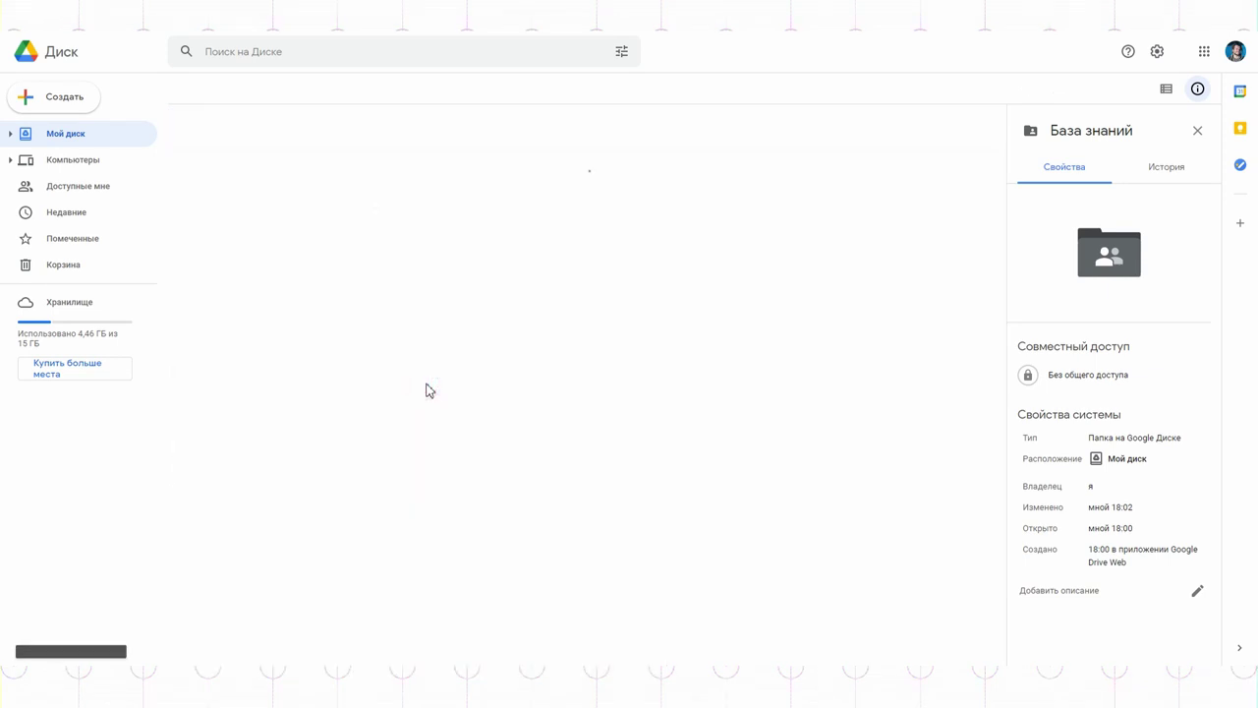
- Check the sharing settings of the Визуальное оформление subfolder
{"action": "right_click", "coordinate": [258, 221]}
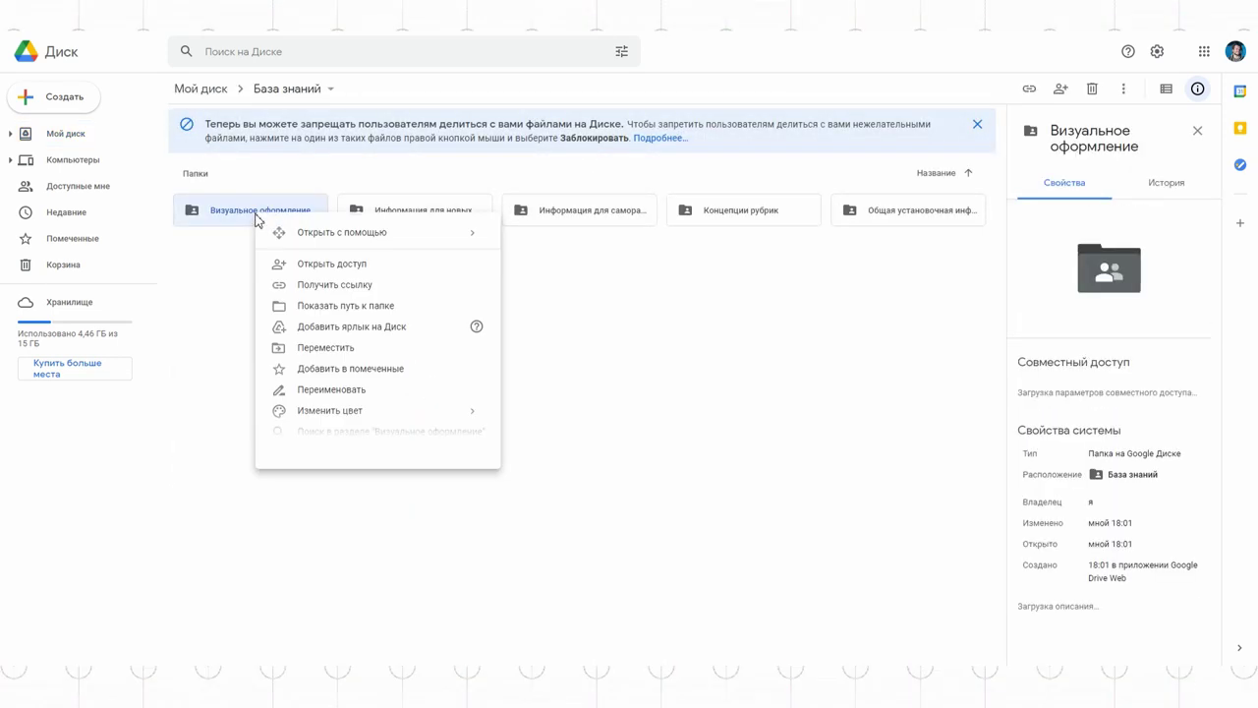
{"action": "left_click", "coordinate": [343, 265]}
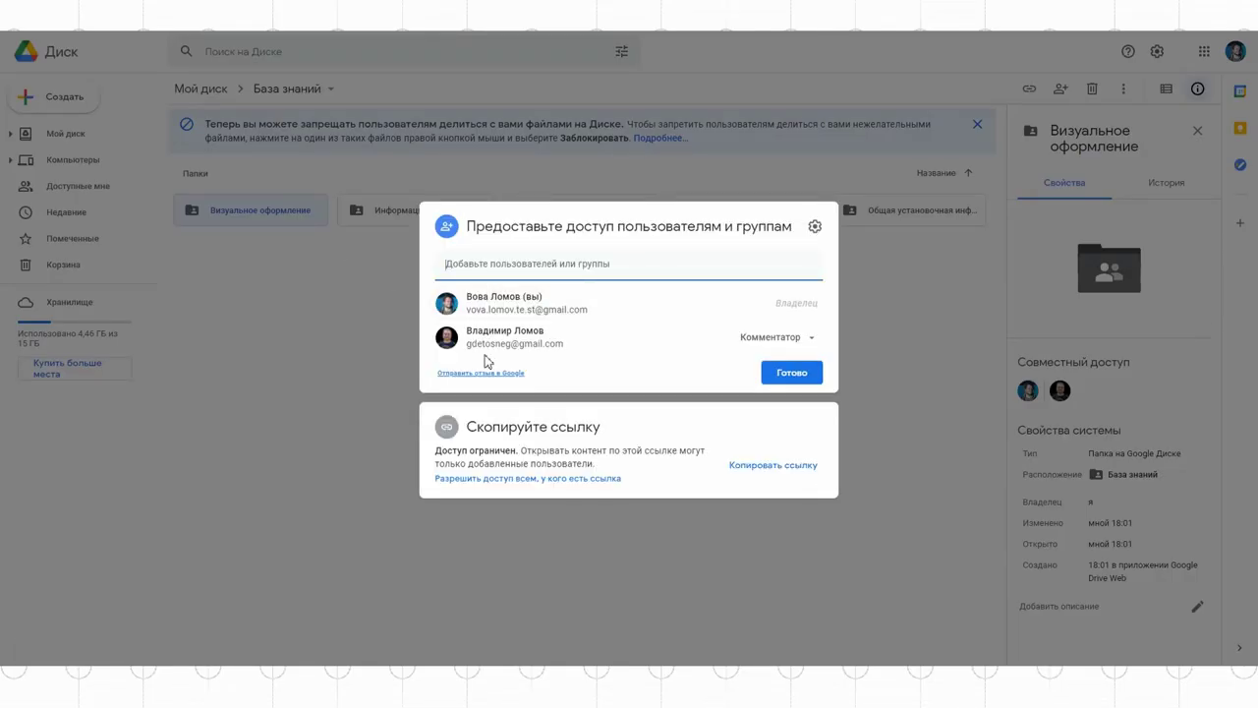
{"action": "left_click", "coordinate": [929, 338]}
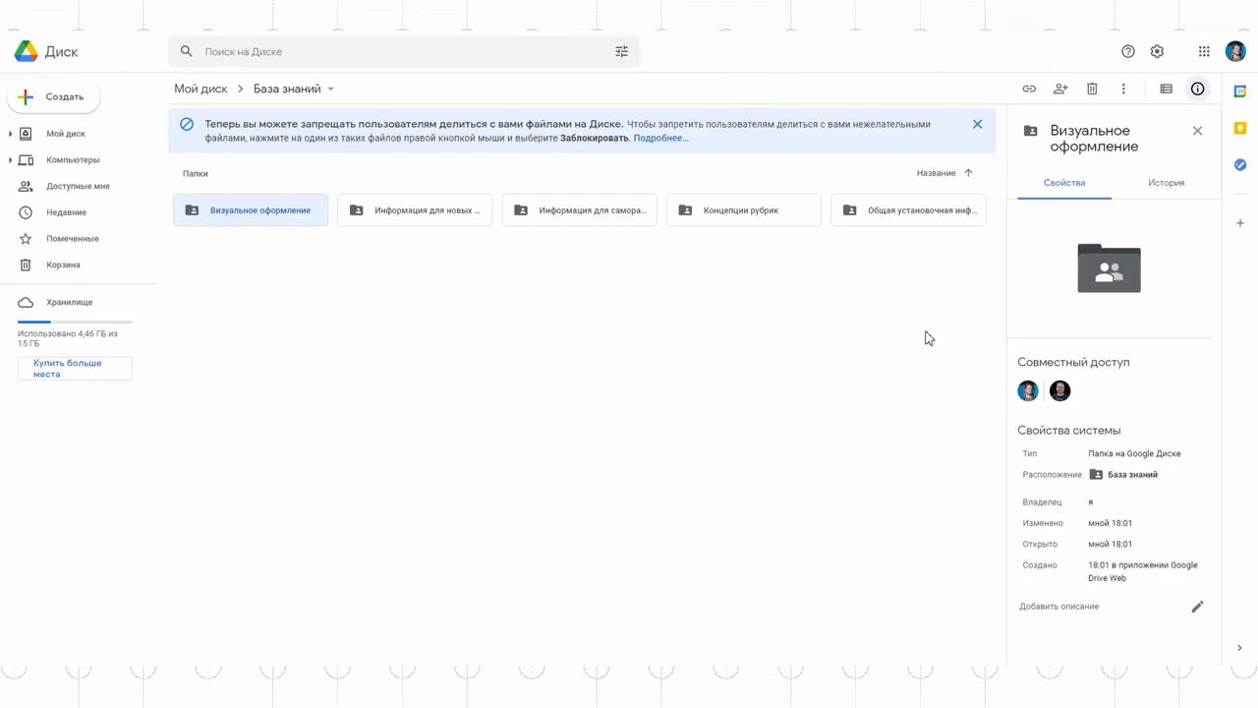
{"action": "left_click", "coordinate": [906, 332]}
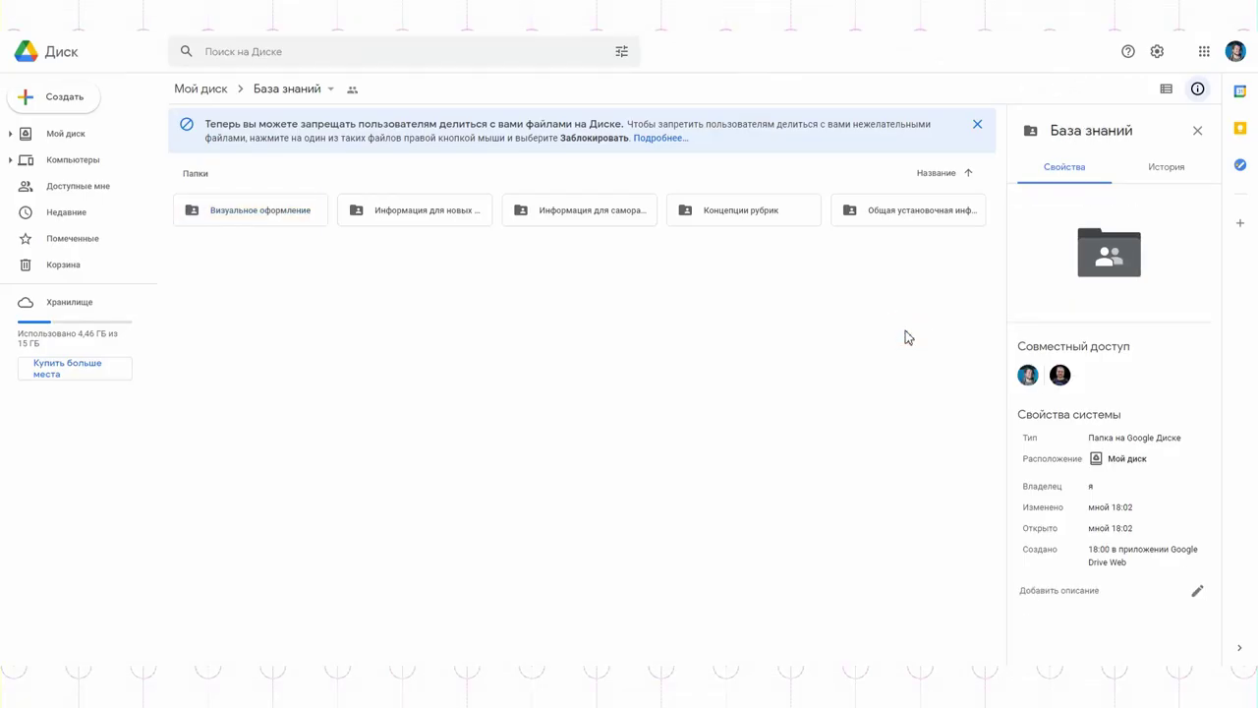
- Change the contact's role on Концепции рубрик to Редактор and save
{"action": "left_click", "coordinate": [744, 211]}
{"action": "right_click", "coordinate": [745, 214]}
{"action": "left_click", "coordinate": [798, 261]}
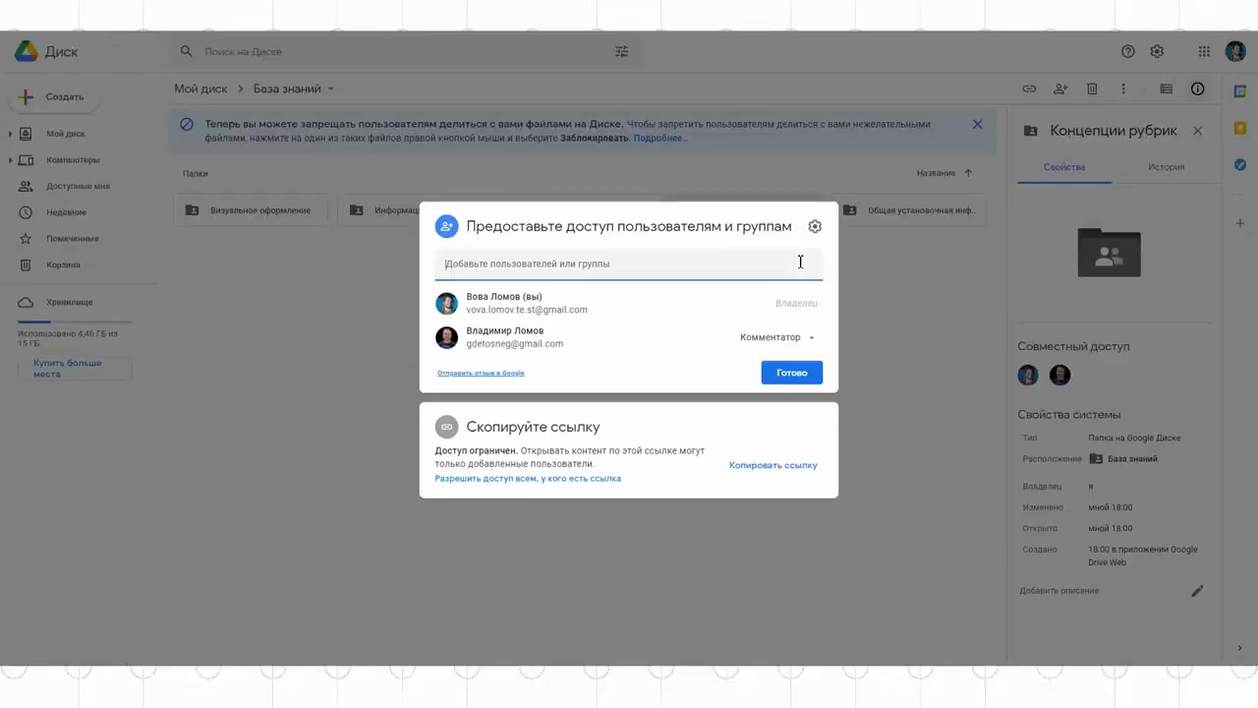
{"action": "left_click", "coordinate": [753, 339]}
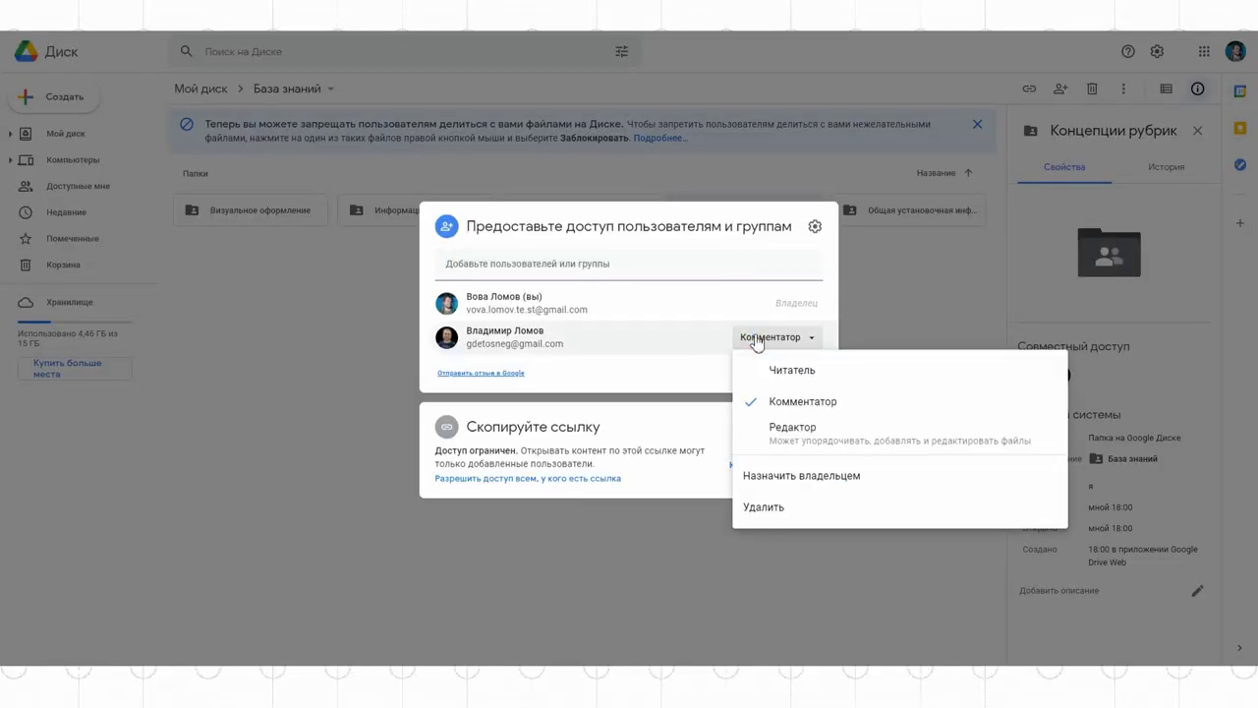
{"action": "left_click", "coordinate": [779, 435]}
{"action": "left_click", "coordinate": [783, 371]}
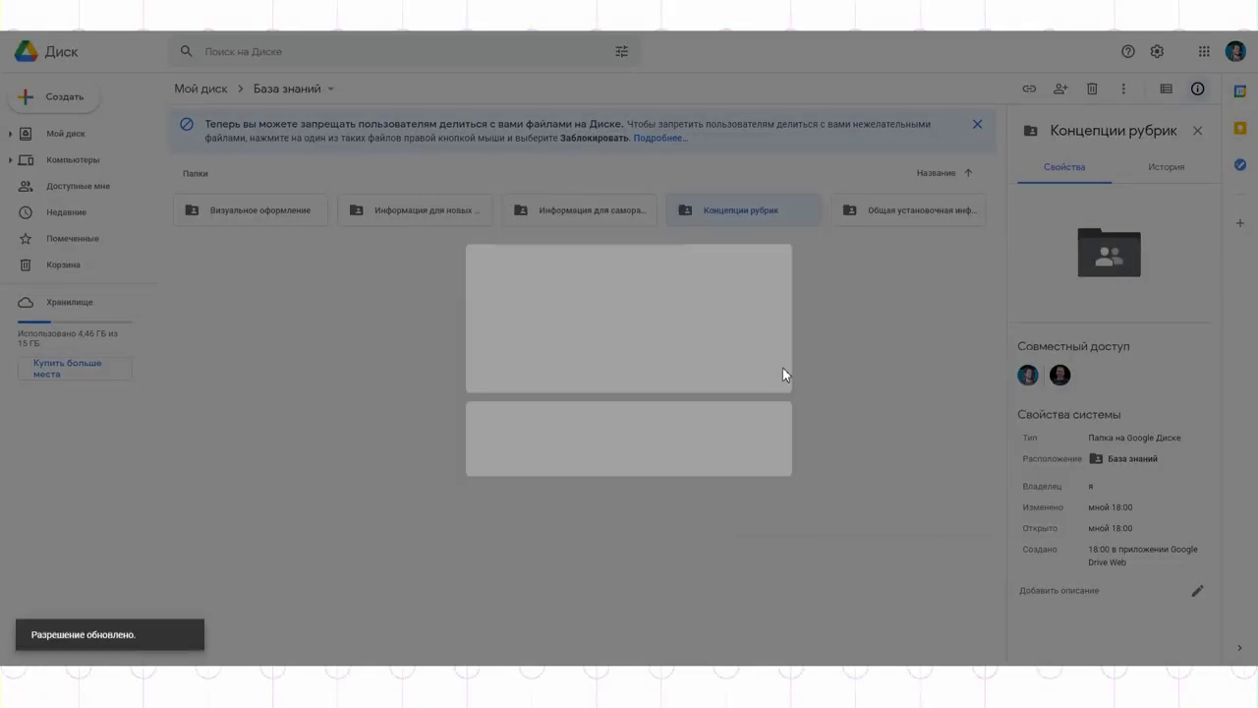
- Review sharing on Информация для саморазвития and again on Концепции рубрик
{"action": "right_click", "coordinate": [599, 208]}
{"action": "left_click", "coordinate": [674, 257]}
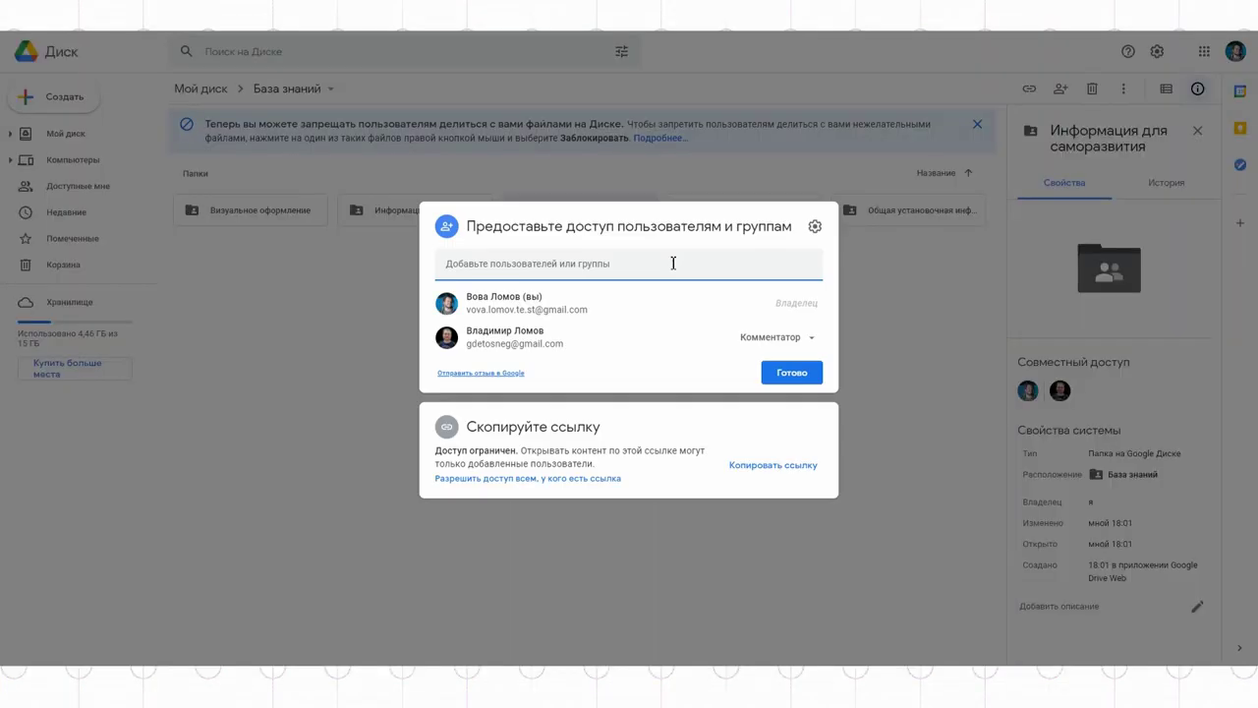
{"action": "left_click", "coordinate": [796, 371]}
{"action": "right_click", "coordinate": [729, 218]}
{"action": "left_click", "coordinate": [777, 269]}
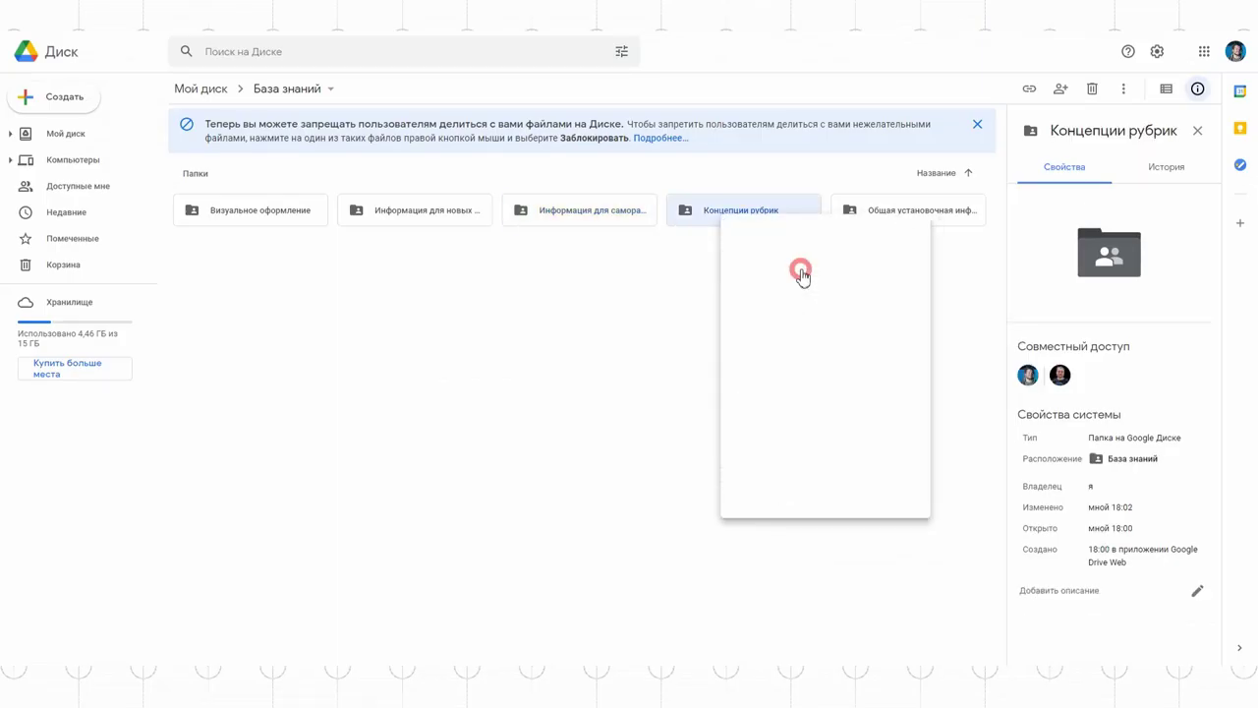
{"action": "left_click", "coordinate": [792, 371]}
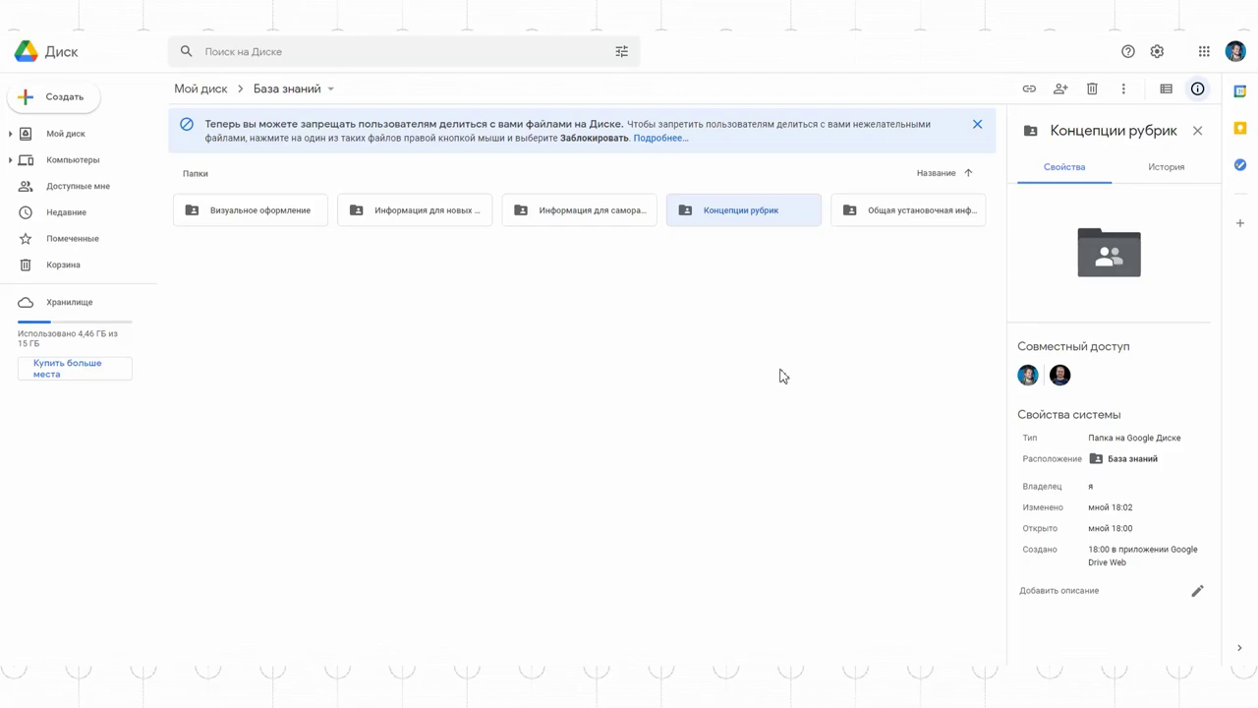
- Inside Концепции рубрик, create the subfolders Запущенные and Потенциальные
{"action": "key", "text": "Return"}
{"action": "right_click", "coordinate": [502, 349]}
{"action": "left_click", "coordinate": [509, 360]}
{"action": "type", "text": "Запущенные"}
{"action": "key", "text": "Return"}
{"action": "right_click", "coordinate": [509, 360]}
{"action": "left_click", "coordinate": [531, 372]}
{"action": "type", "text": "Потенциальные"}
{"action": "key", "text": "Return"}
- Check the sharing settings of the new Потенциальные folder
{"action": "right_click", "coordinate": [437, 216]}
{"action": "left_click", "coordinate": [522, 276]}
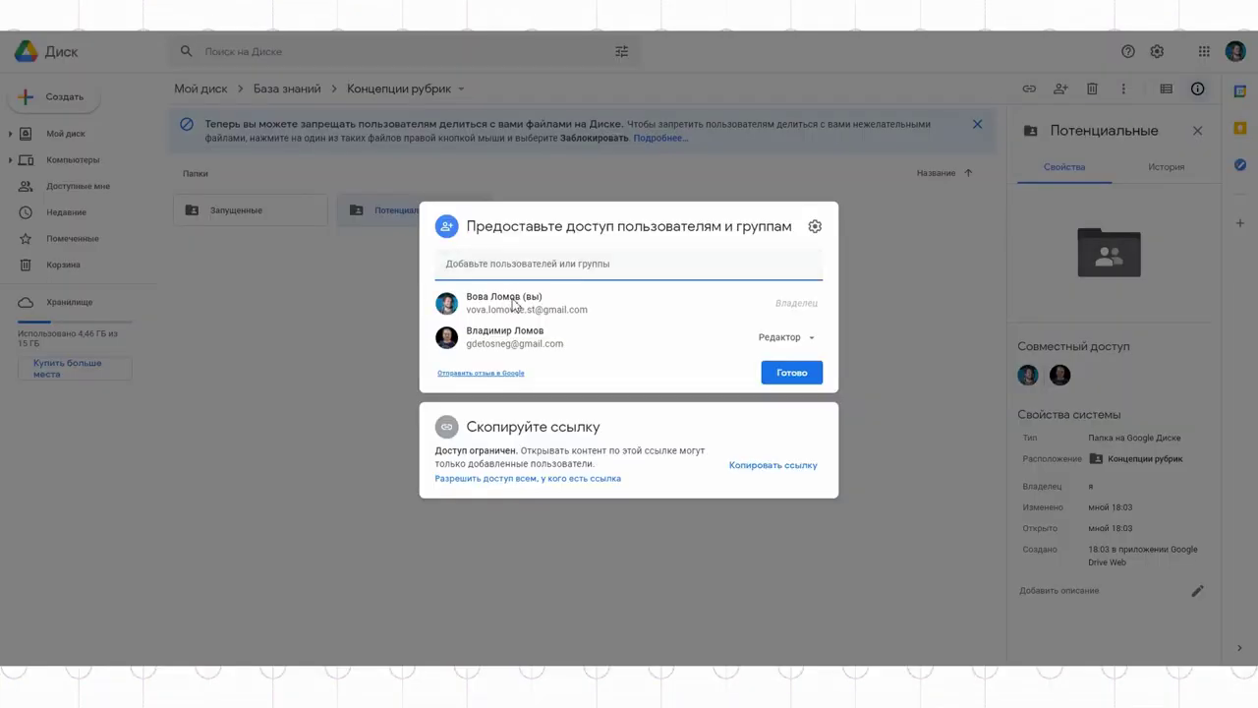
{"action": "left_click", "coordinate": [802, 380]}
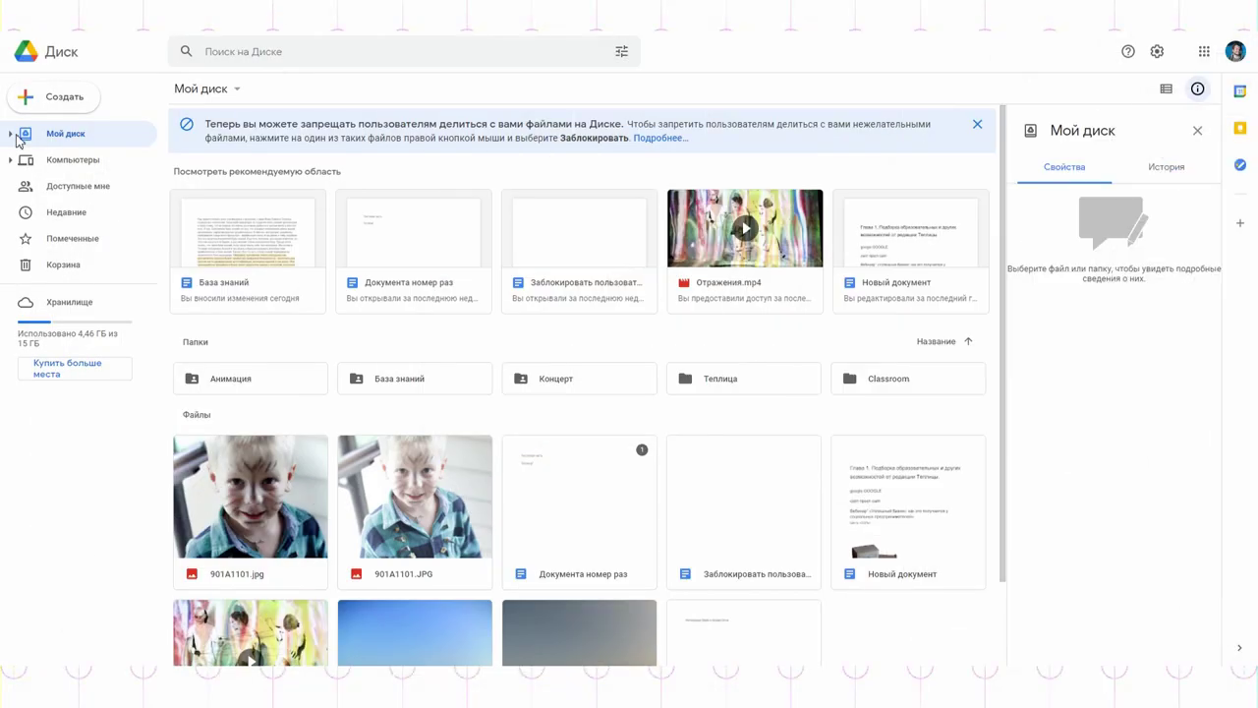
- Look through the Доступные мне and Помеченные lists, then return to My Drive
{"action": "left_click", "coordinate": [54, 191]}
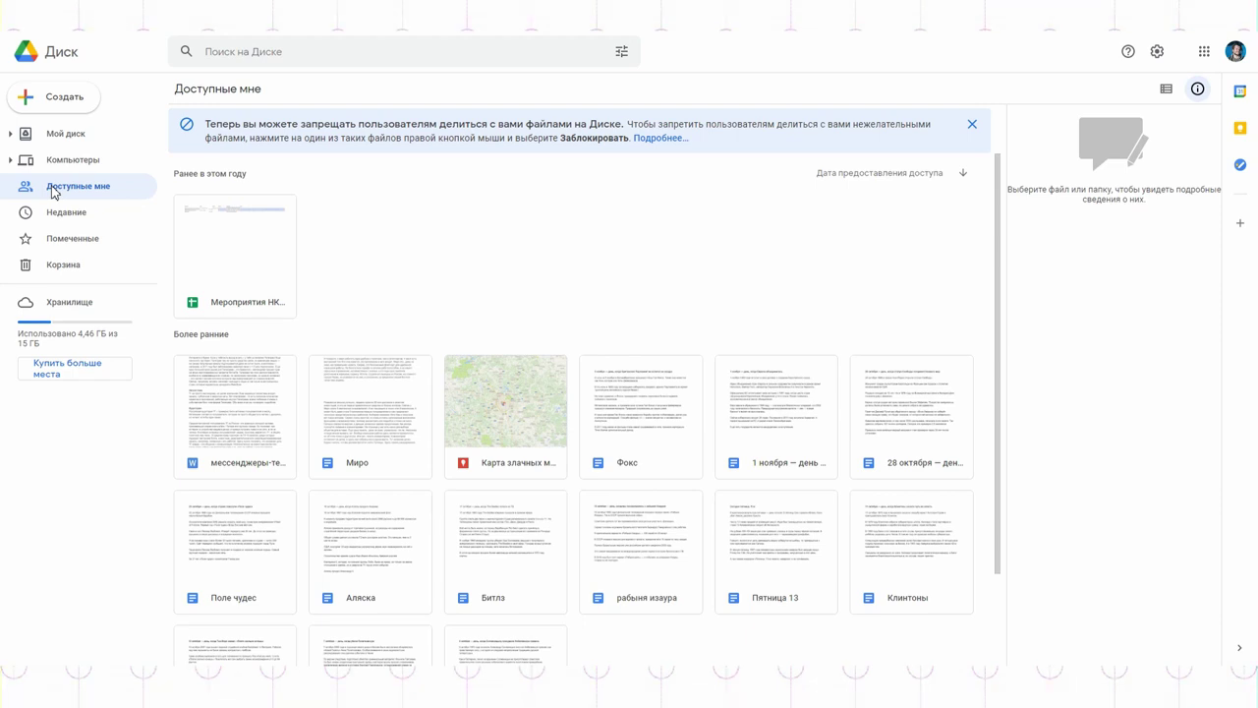
{"action": "left_click", "coordinate": [82, 244]}
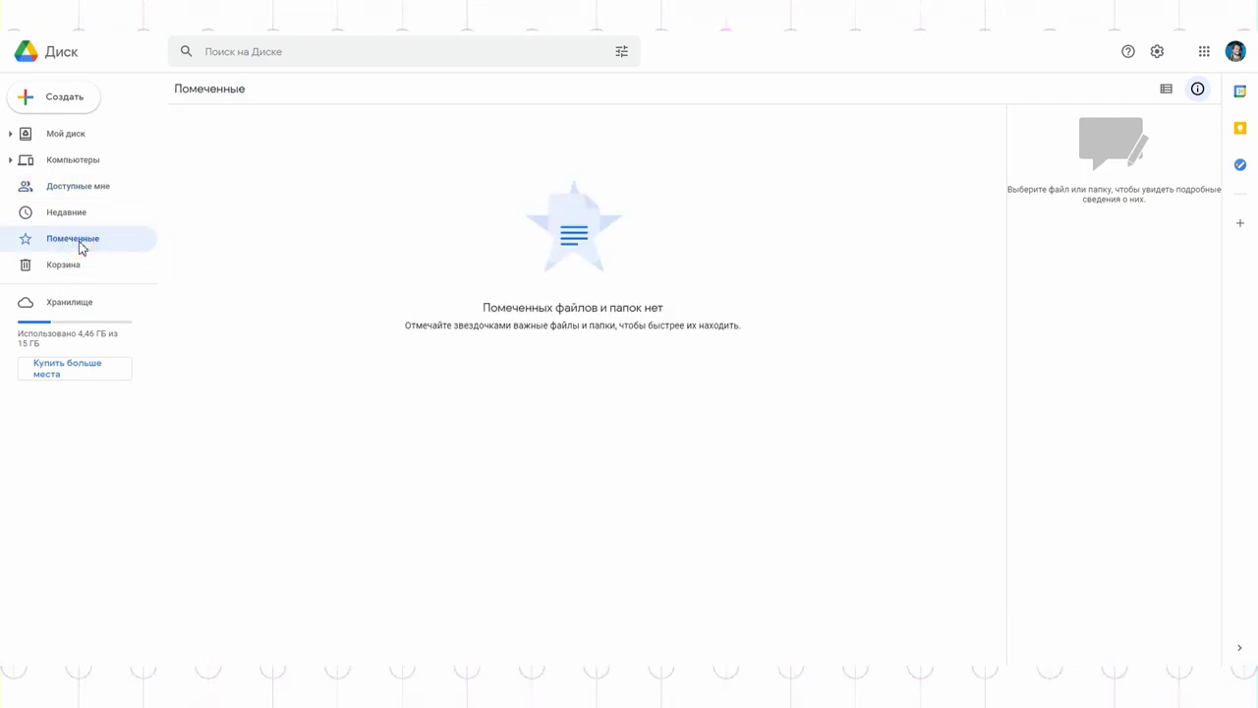
{"action": "left_click", "coordinate": [48, 138]}
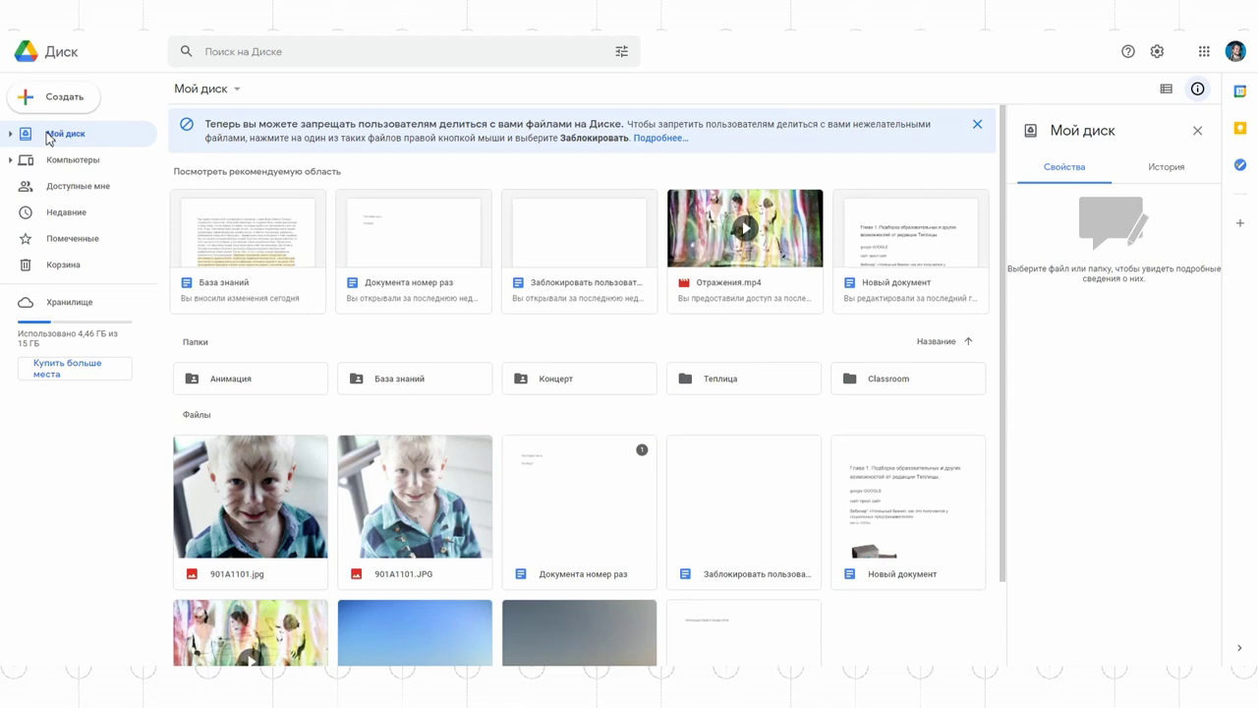
- Star the База знаний folder and view it in the Помеченные list
{"action": "right_click", "coordinate": [393, 378]}
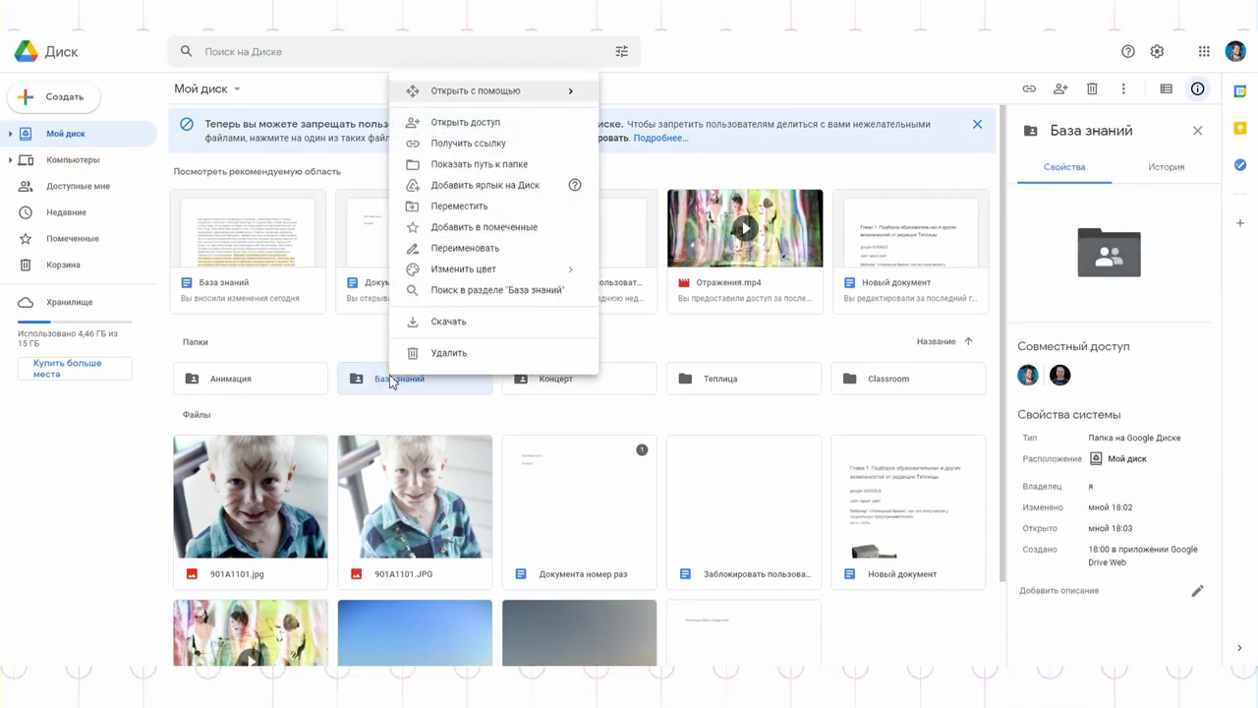
{"action": "left_click", "coordinate": [513, 228]}
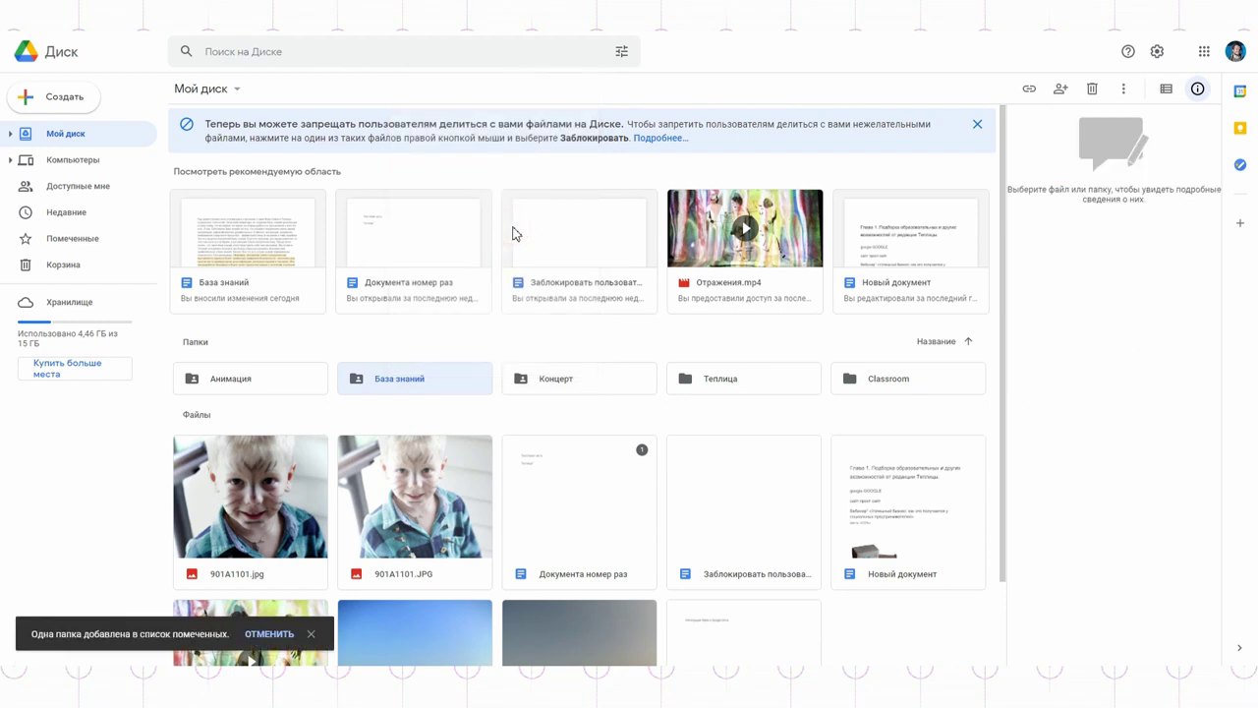
{"action": "left_click", "coordinate": [96, 239]}
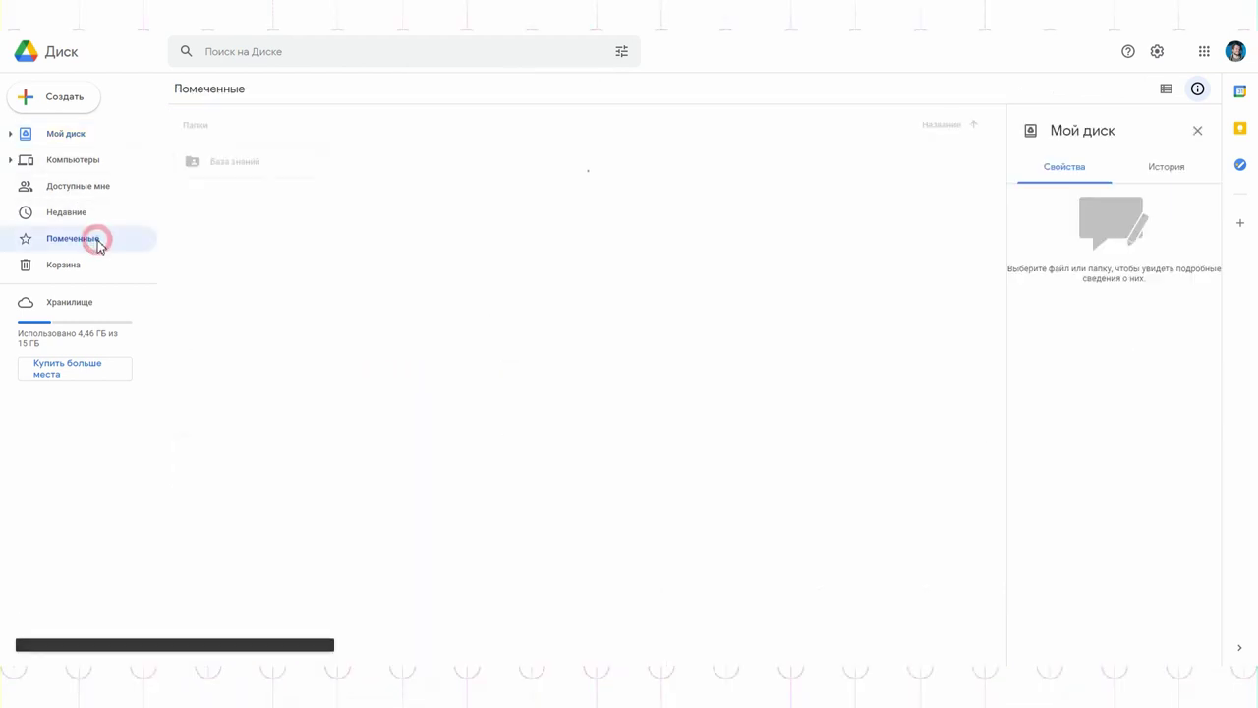
- In База знаний > Концепции рубрик > Запущенные, create a new Google Docs document, confirming the shared-folder prompt
{"action": "double_click", "coordinate": [237, 161]}
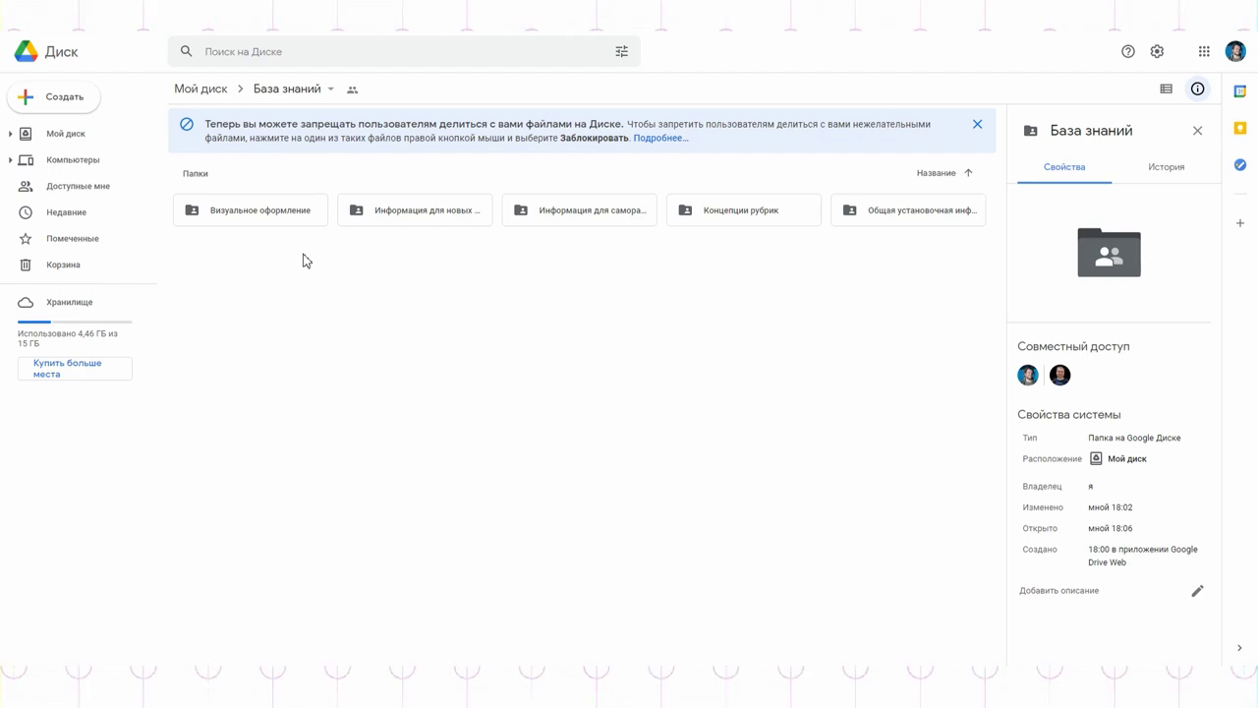
{"action": "double_click", "coordinate": [728, 217]}
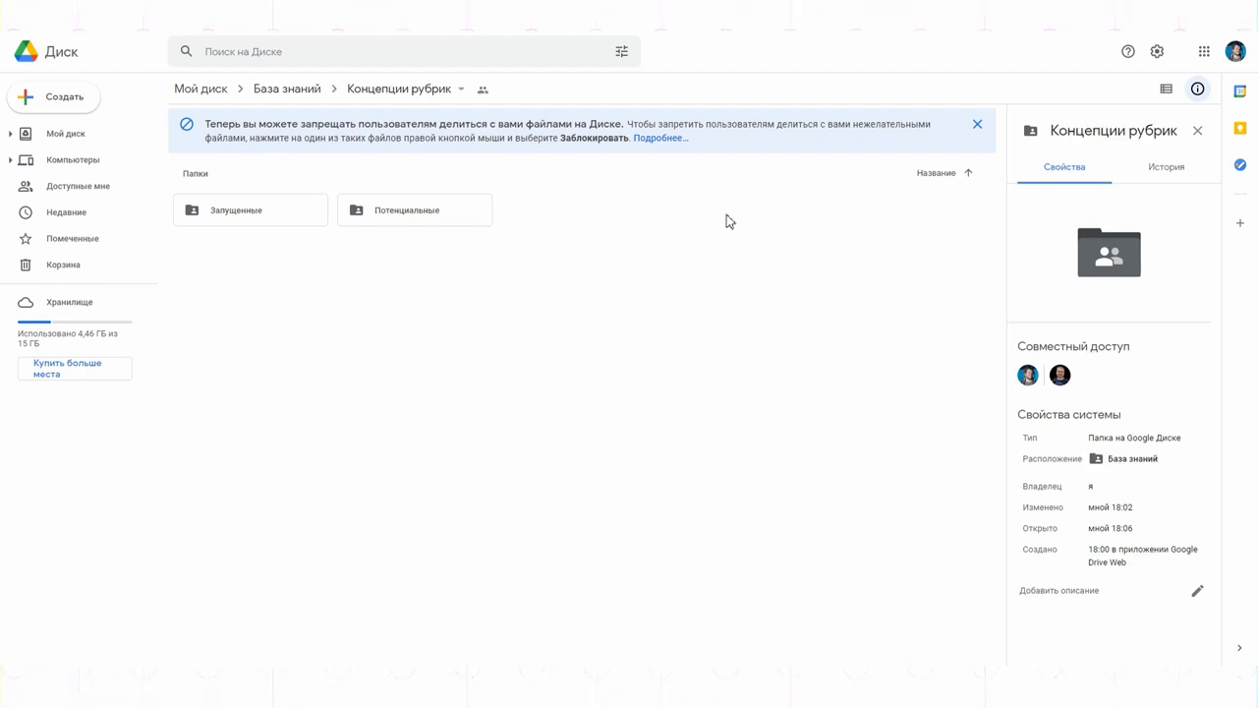
{"action": "double_click", "coordinate": [215, 220]}
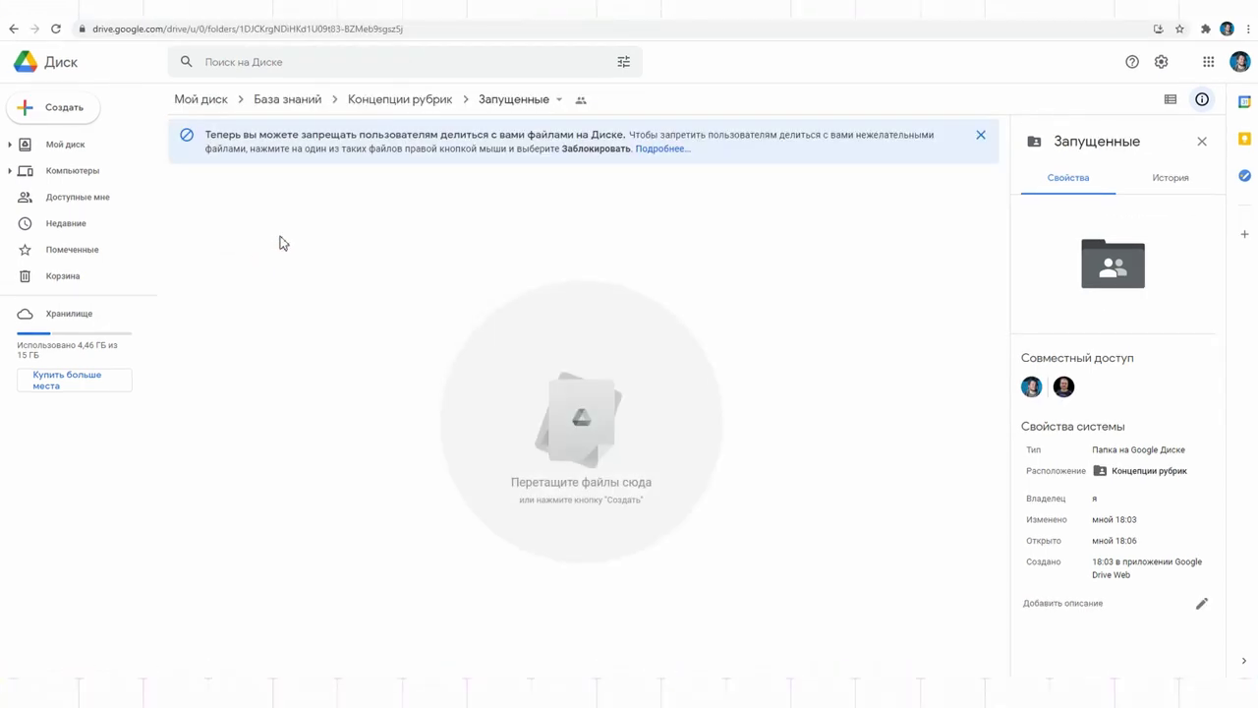
{"action": "right_click", "coordinate": [384, 350]}
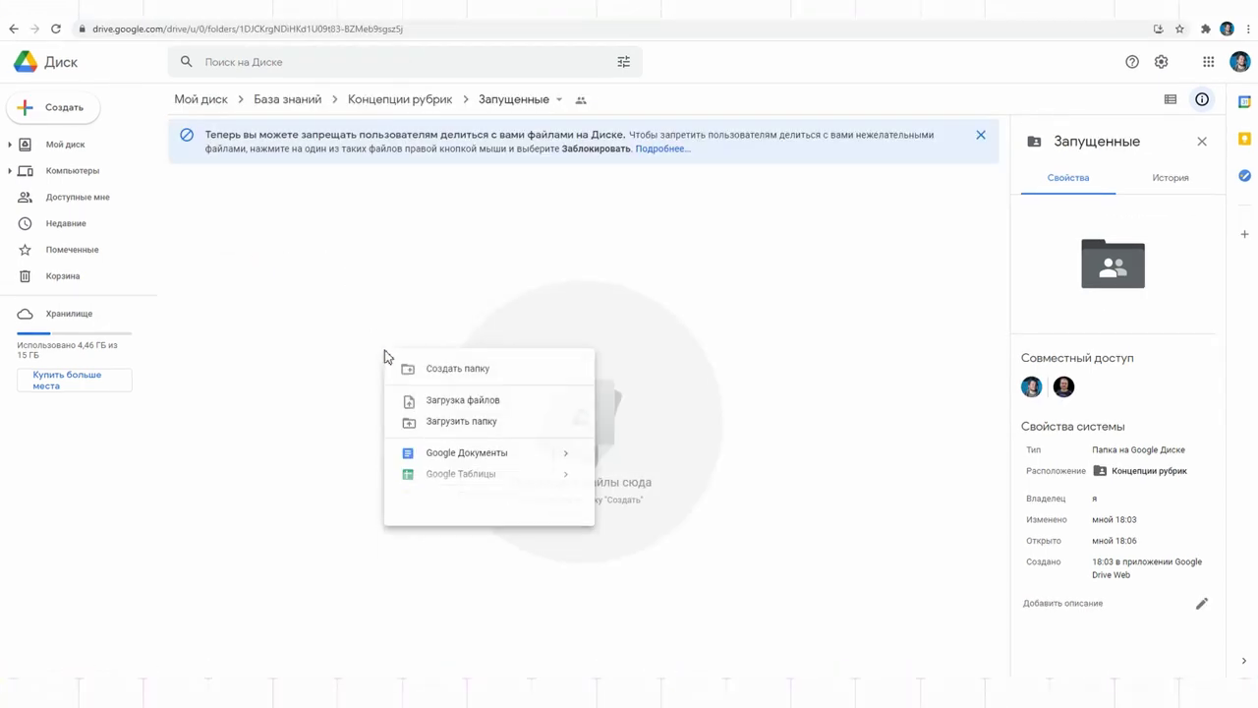
{"action": "left_click", "coordinate": [458, 454]}
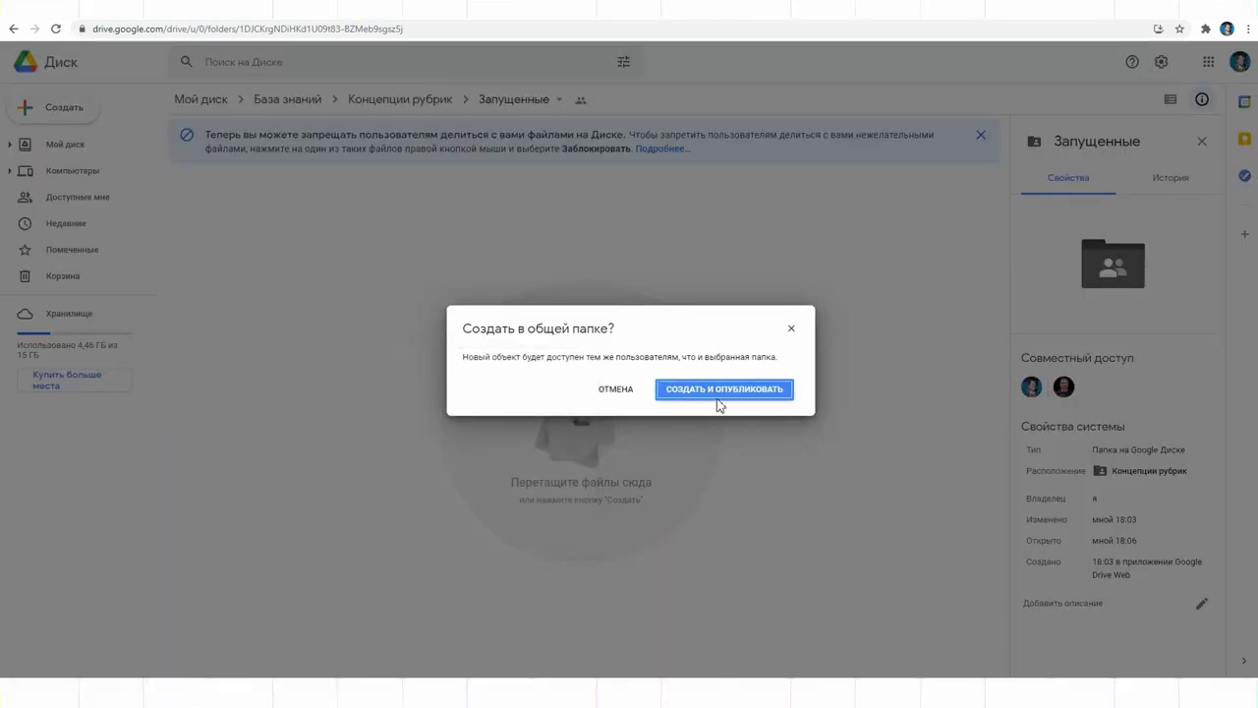
{"action": "left_click", "coordinate": [717, 392]}
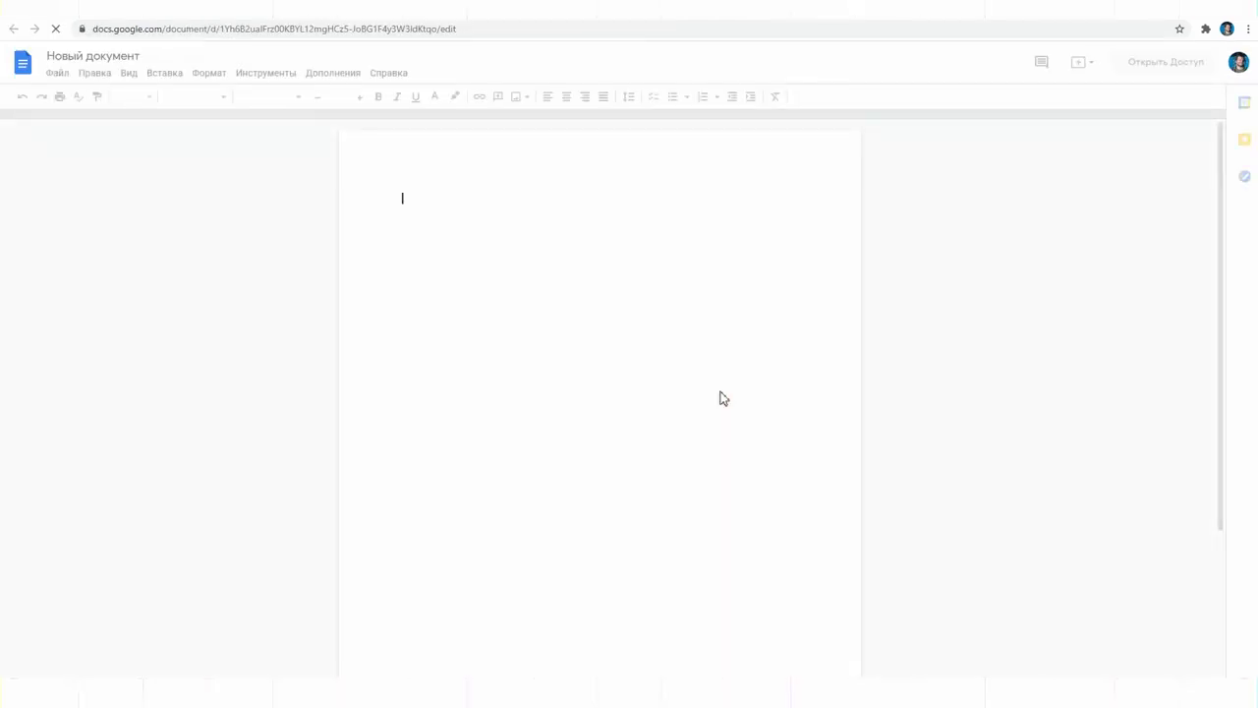
- Paste the concept notes into the document and title it Взрываем код
{"action": "type", "text": "Взрываем код. С Вовой Ломовым и Олегом Северовым  Концепция: Ролики 10-15 минут. Двое ведущих. Роли: харизматичный, юморной, ничего не понимающий в коде как любой средний пользователь Вова Ломов. Типичный кодер, использующий сложный язык, не оценивающий степень непонимания аудитории Олег Северов.  Олег дает часть знаний в виде скринкаста, Вова останавливается и переводит на русский язык, если что-то непонятно. Ну т.е. я выступаю как усредненный зритель и проясняю непонятные вопросы (мне это легко сделать, потому что я действительно ничего не понимаю в коде). Далее следующая часть и т.д.  Пример урока (или серии уроков): как установить Rocket.Chat на собственный сервер. Причем вероятно не галопом по европам, а останавливаясь на каждом этапе и объясняя что это. С бэкграундом. Или (не знаю, возможно ли) - обучение нейронной сети.  Снимаем обоих на хорошей камере и с хорошим звуком, но в ролике делаем подобие общения в ZOOM. Типа онлайн-курса по Change.org  Юмор, живое общение, харизма ведущих, глубина проработки - 100% попадание"}
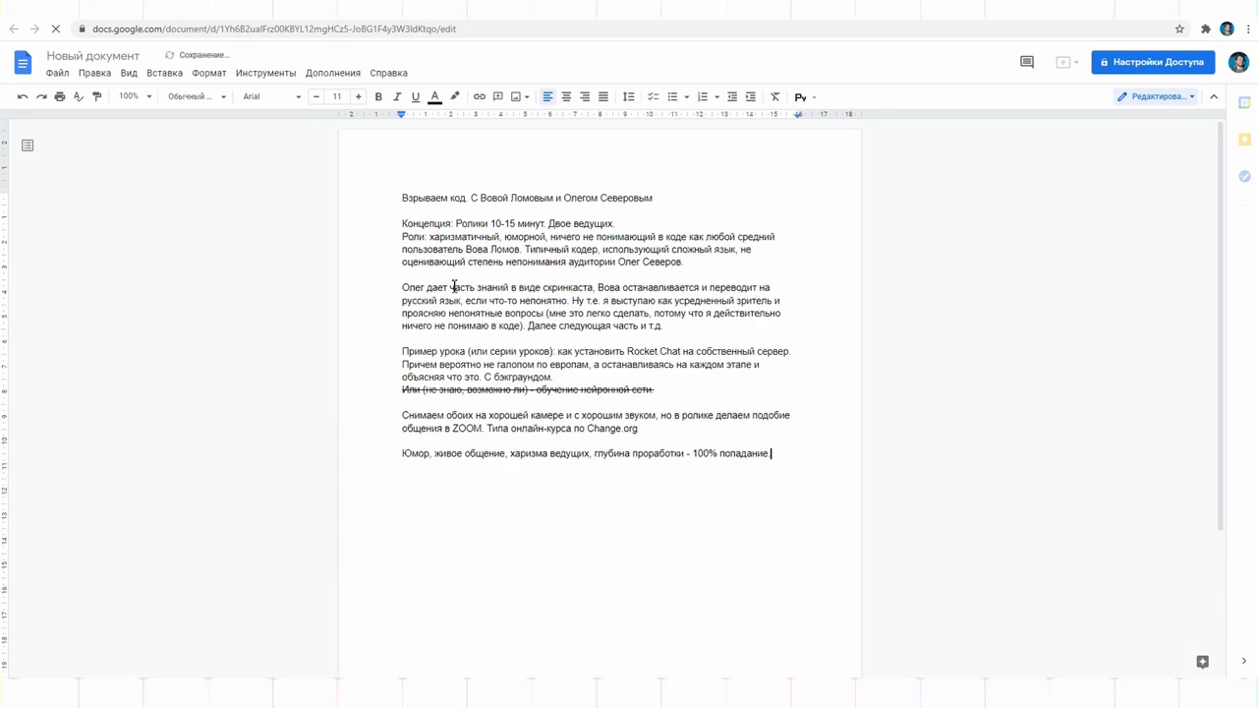
{"action": "left_click", "coordinate": [82, 53]}
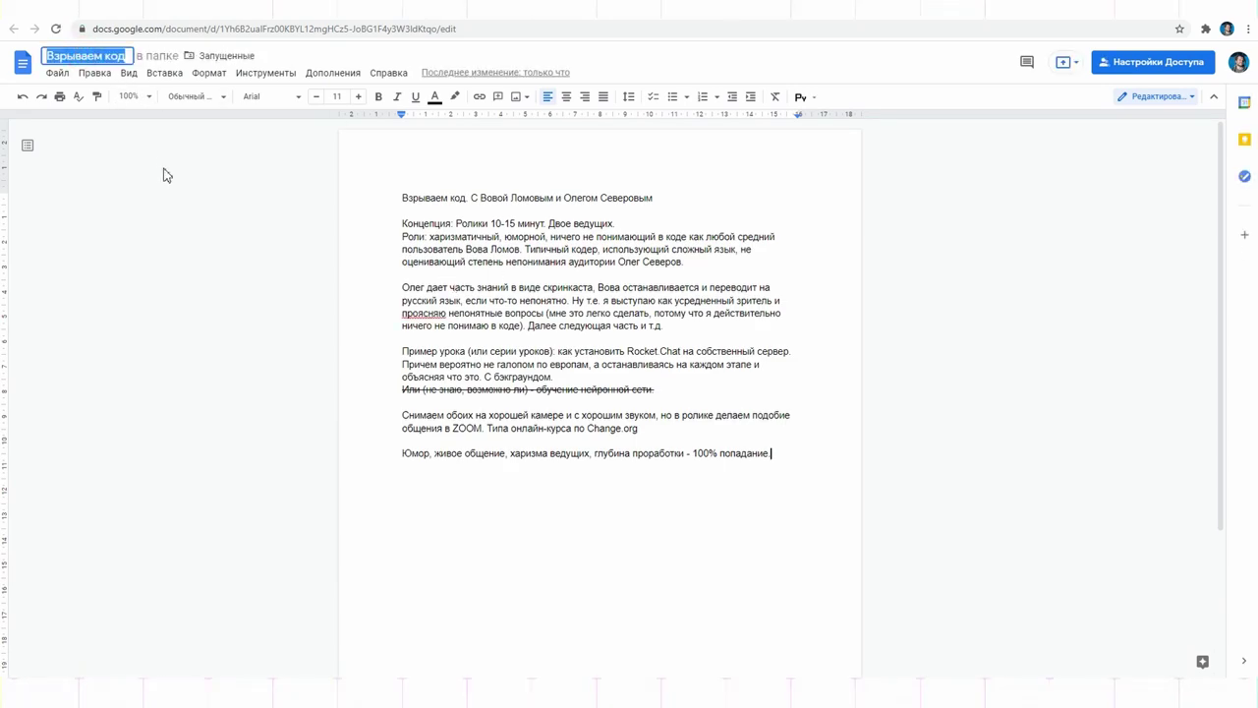
{"action": "left_click", "coordinate": [976, 338]}
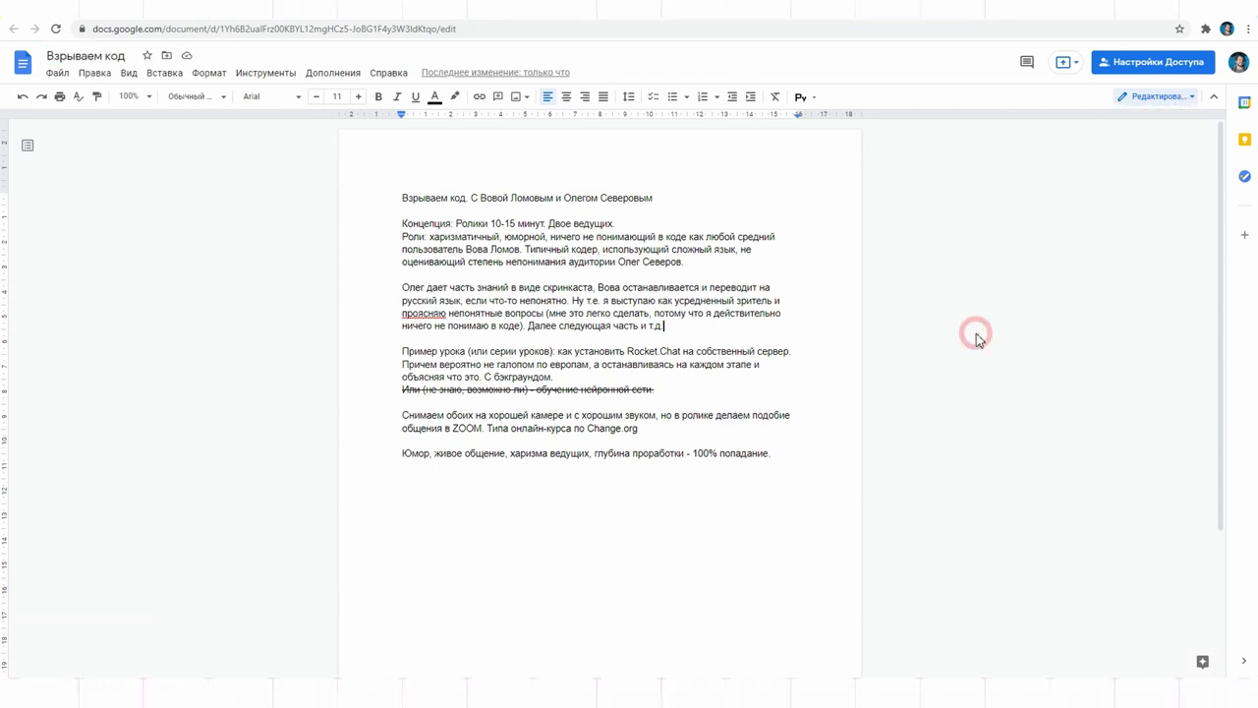
- Back in Drive's База знаний folder, create another Google Docs document in the shared folder
{"action": "left_click", "coordinate": [935, 20]}
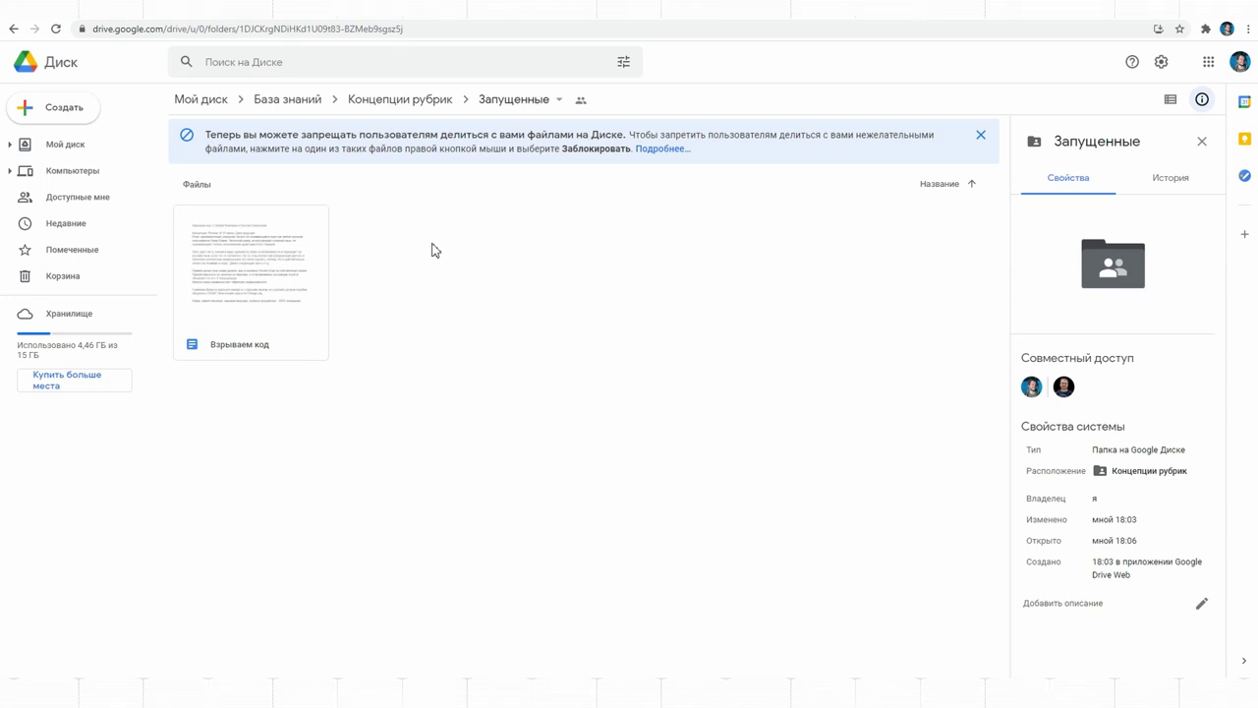
{"action": "left_click", "coordinate": [290, 97]}
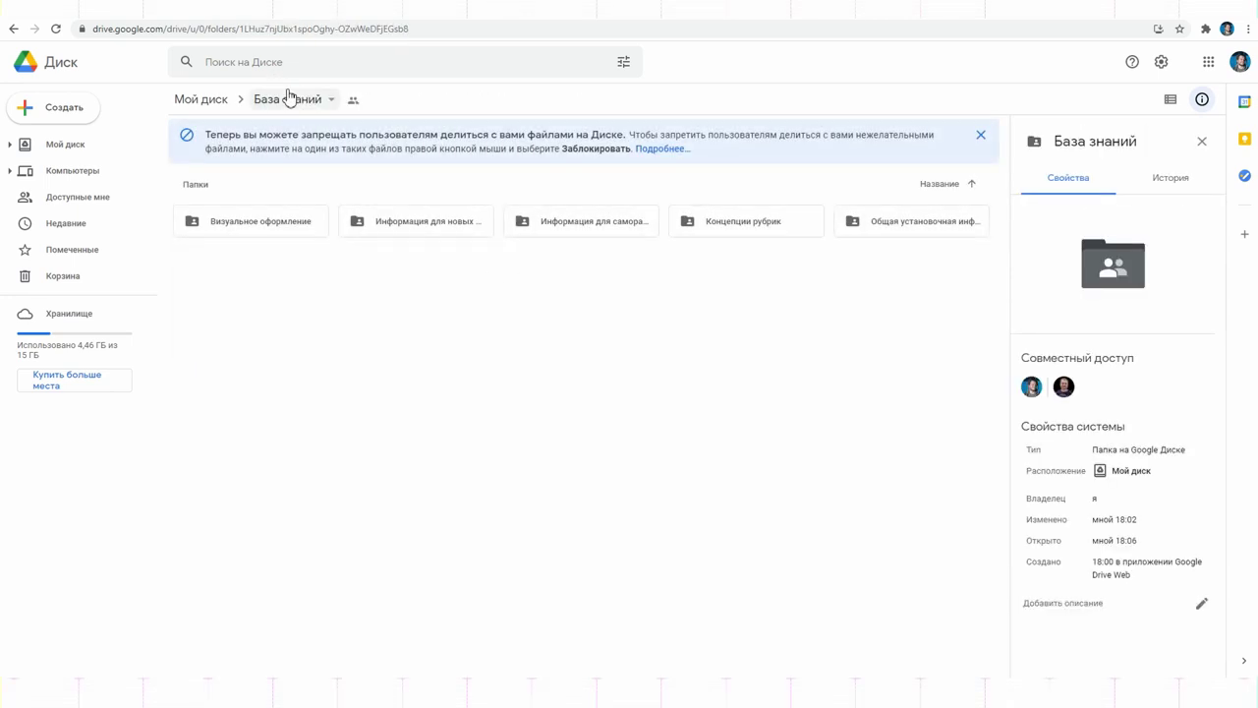
{"action": "right_click", "coordinate": [407, 374]}
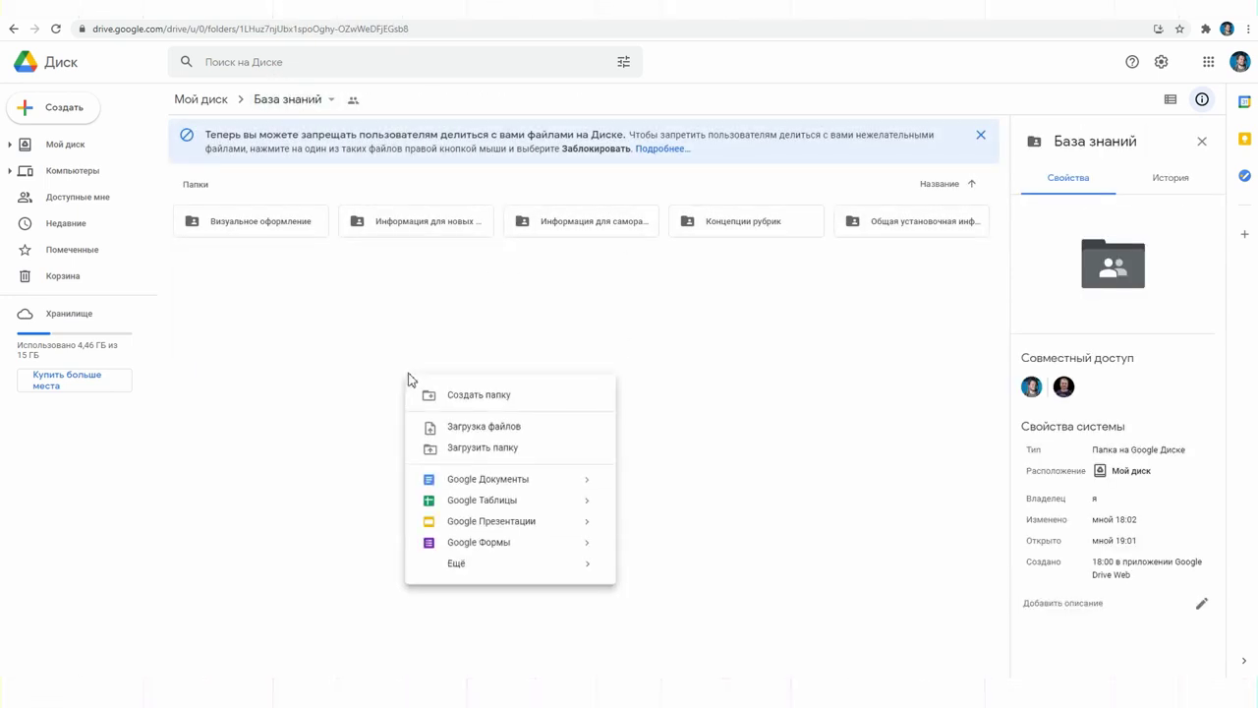
{"action": "left_click", "coordinate": [504, 478]}
{"action": "left_click", "coordinate": [708, 388]}
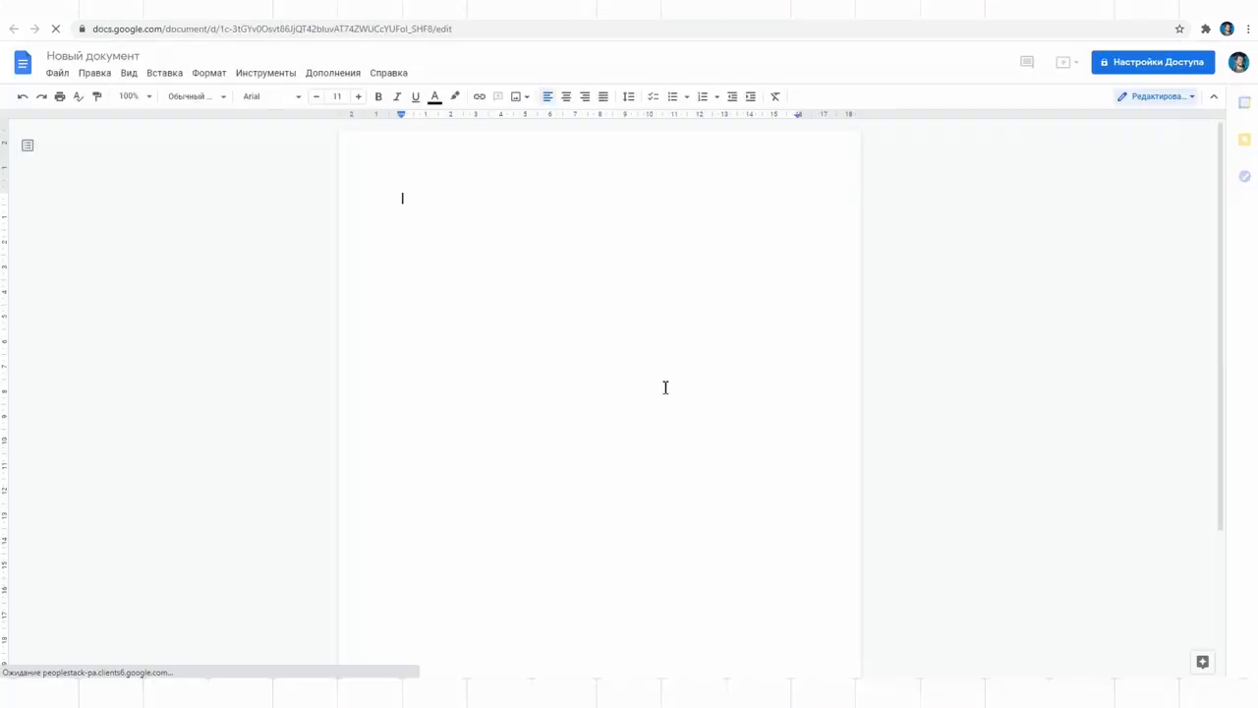
- Title the document 'Инструкция по использованию Базы знаний', then view База знаний's История in Drive
{"action": "left_click", "coordinate": [124, 56]}
{"action": "type", "text": "Инструкция по"}
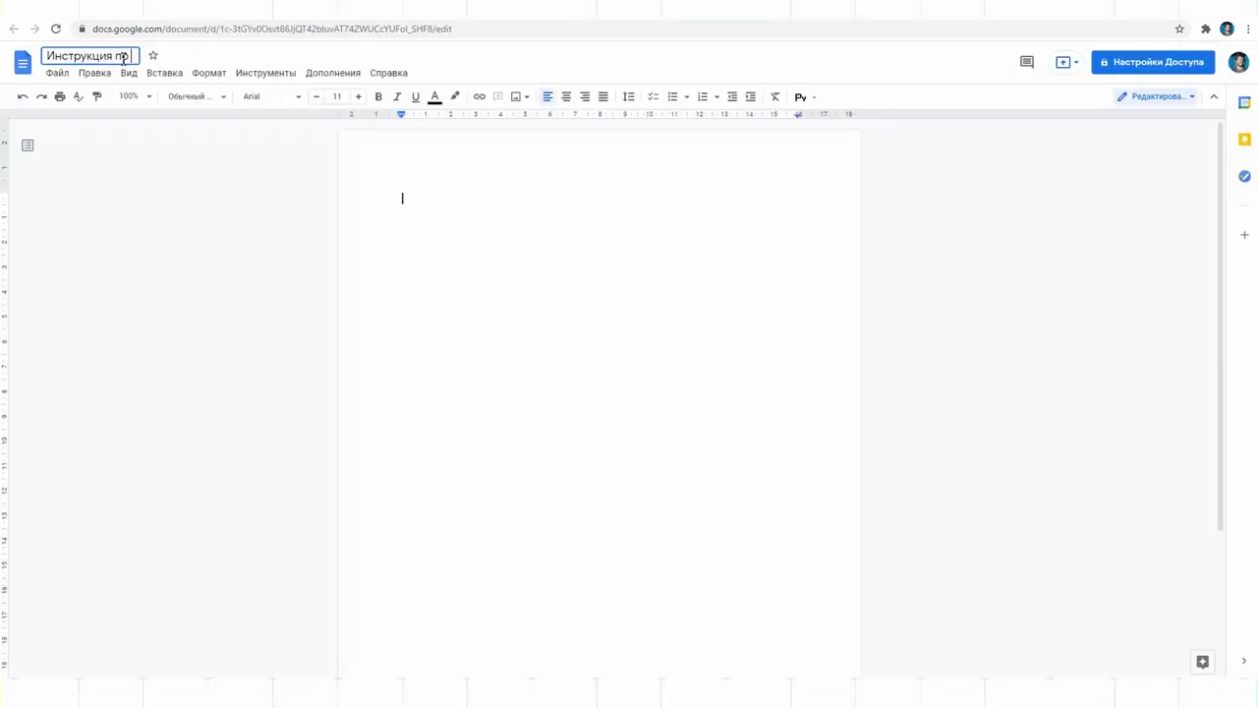
{"action": "type", "text": " использованию Базы знаний"}
{"action": "key", "text": "Return"}
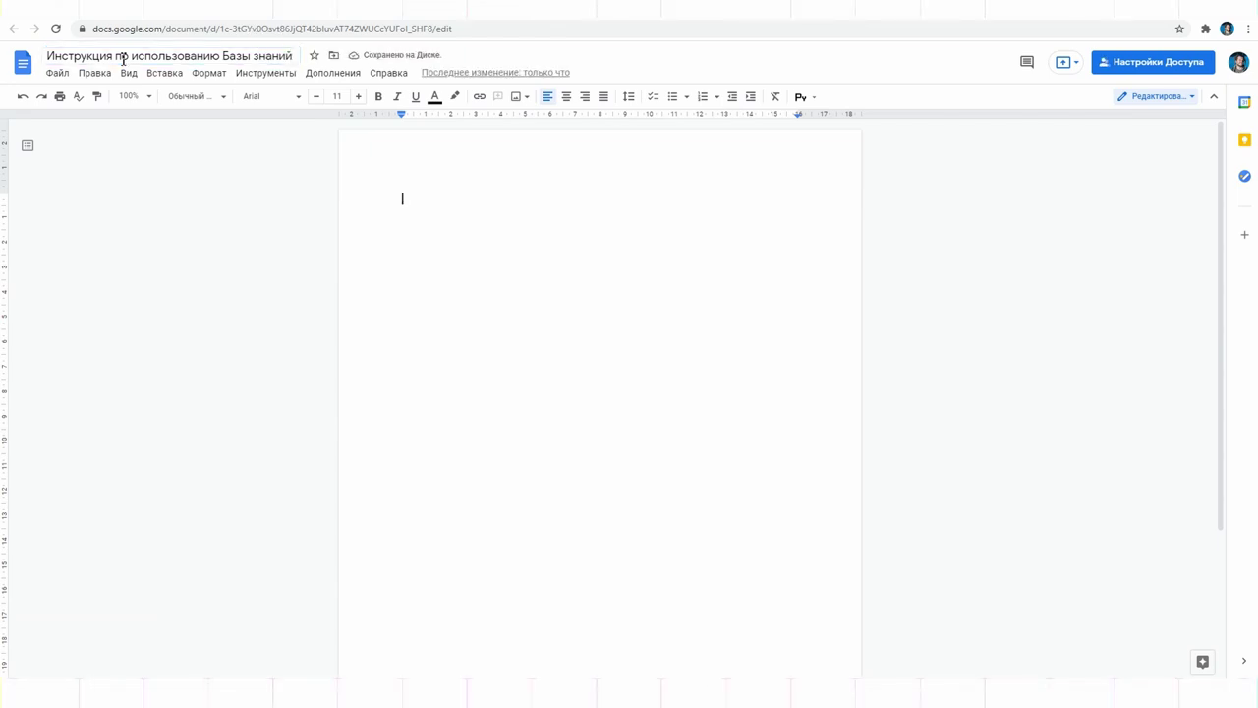
{"action": "left_click", "coordinate": [928, 18]}
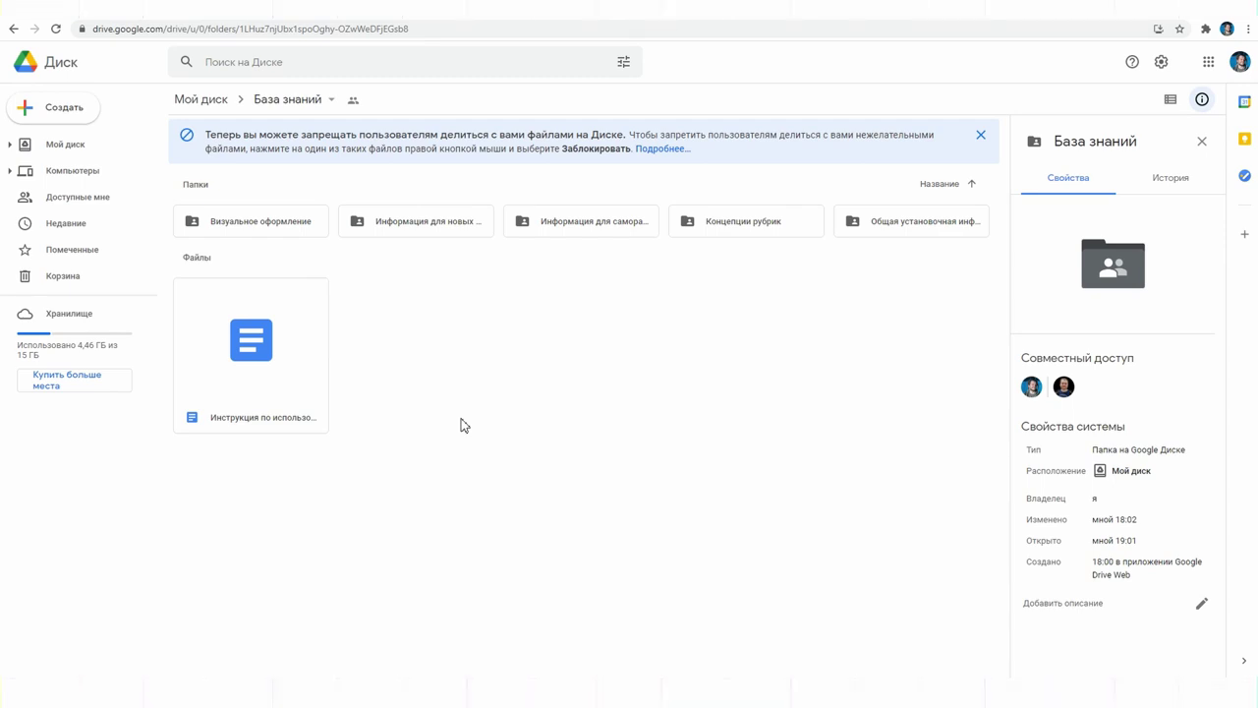
{"action": "left_click", "coordinate": [1166, 177]}
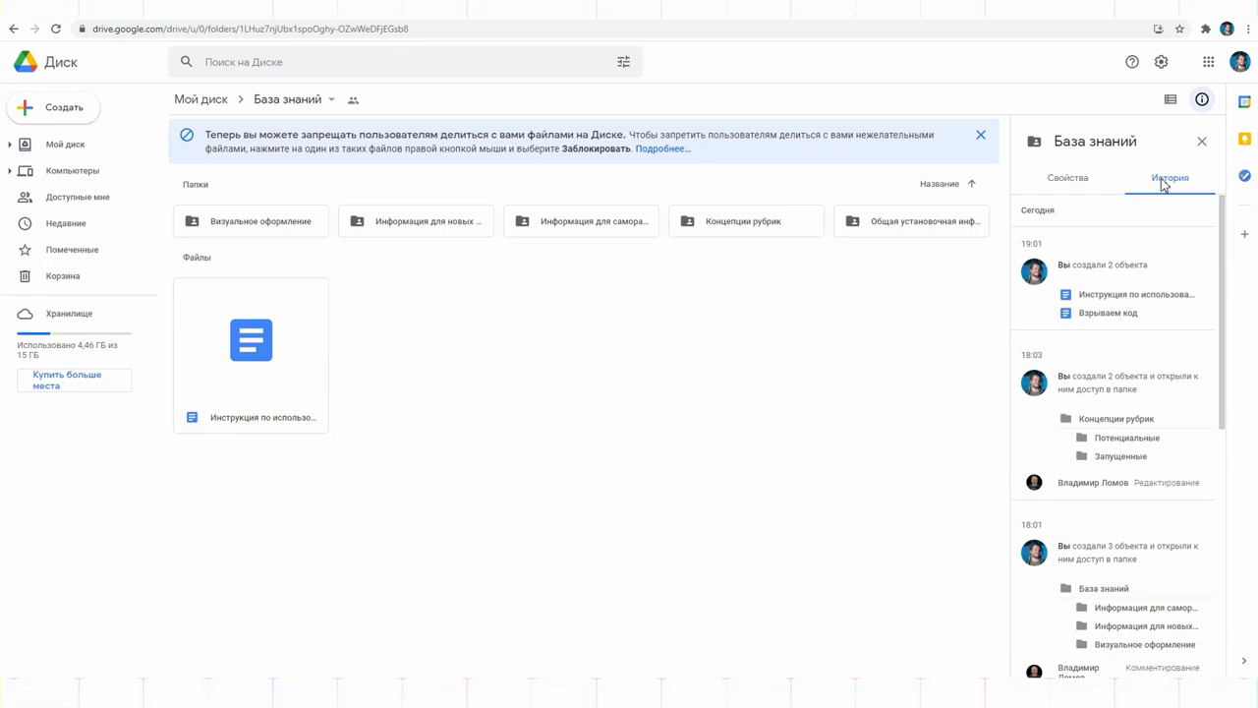
- Switch the details panel back to Свойства and toggle the info panel off and on
{"action": "left_click", "coordinate": [1068, 180]}
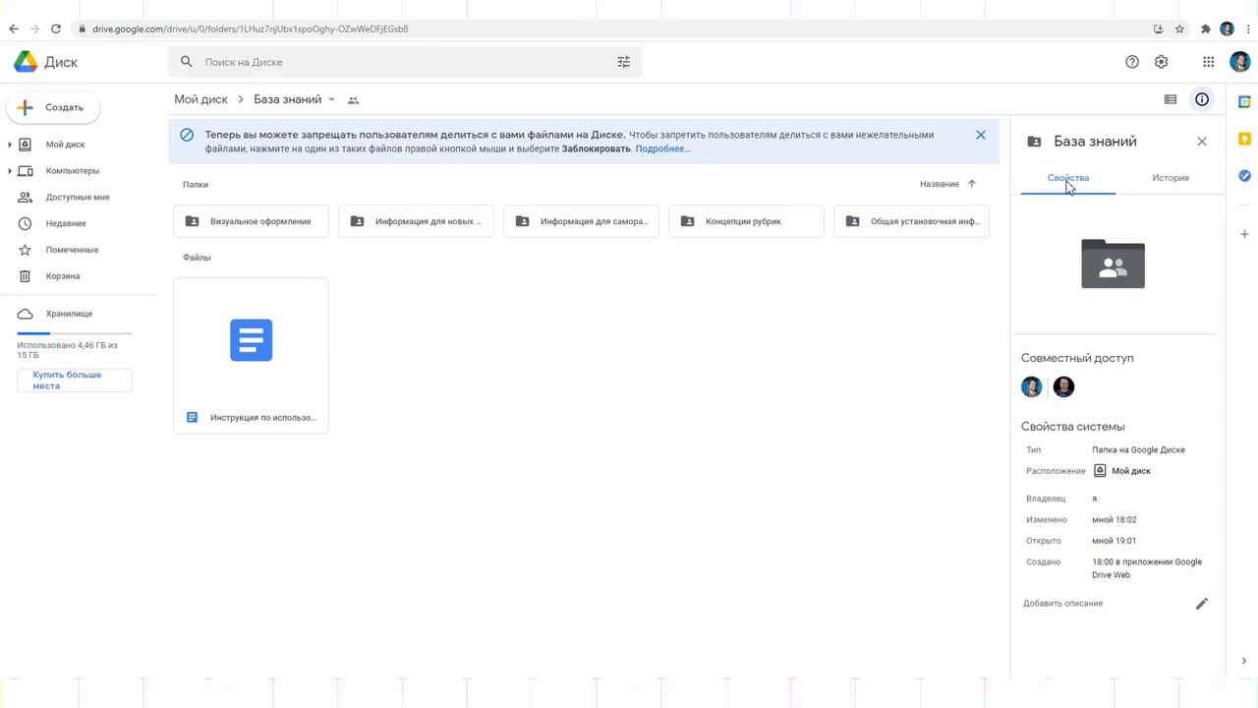
{"action": "left_click", "coordinate": [1201, 101]}
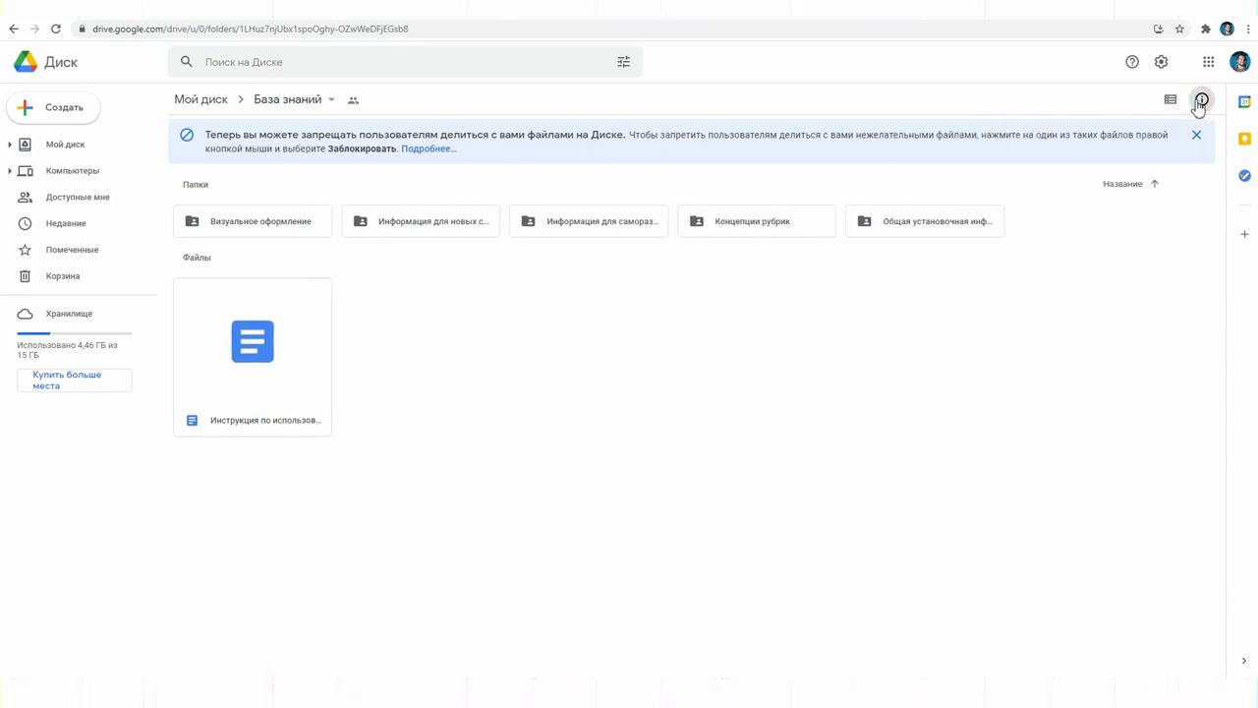
{"action": "left_click", "coordinate": [1202, 100]}
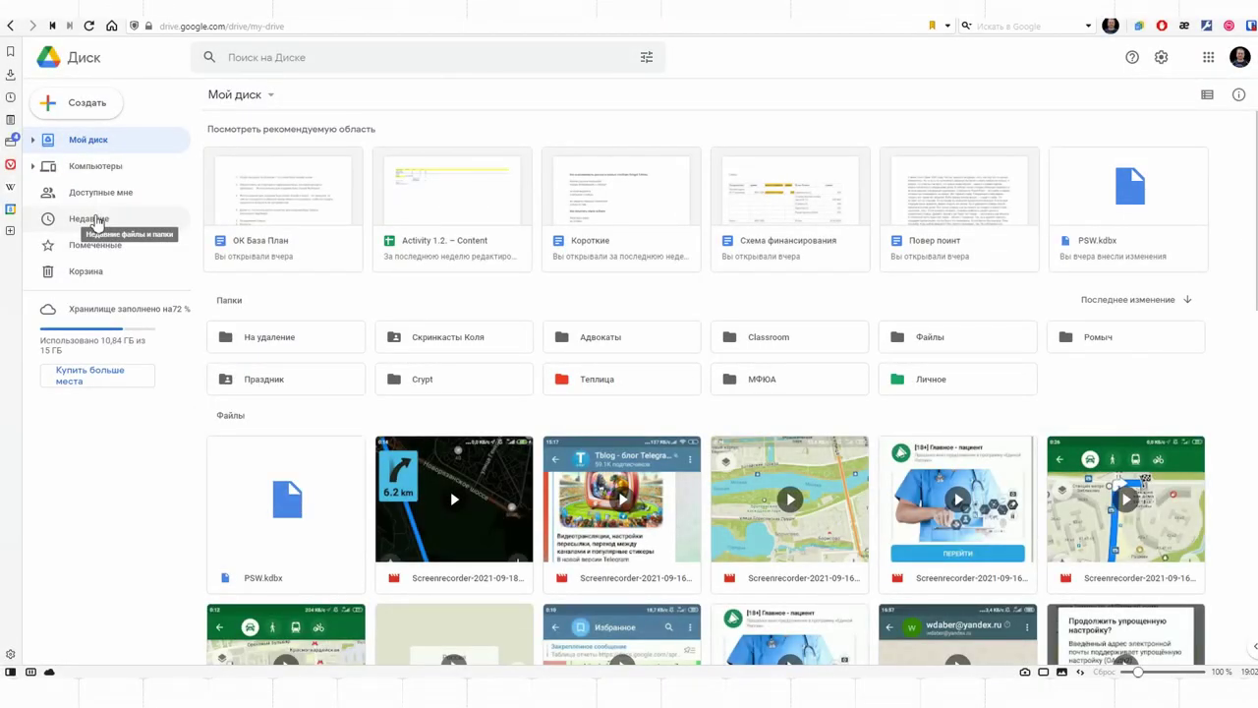
- From Доступные мне, star the shared База знаний folder in the collaborator's account
{"action": "left_click", "coordinate": [96, 192]}
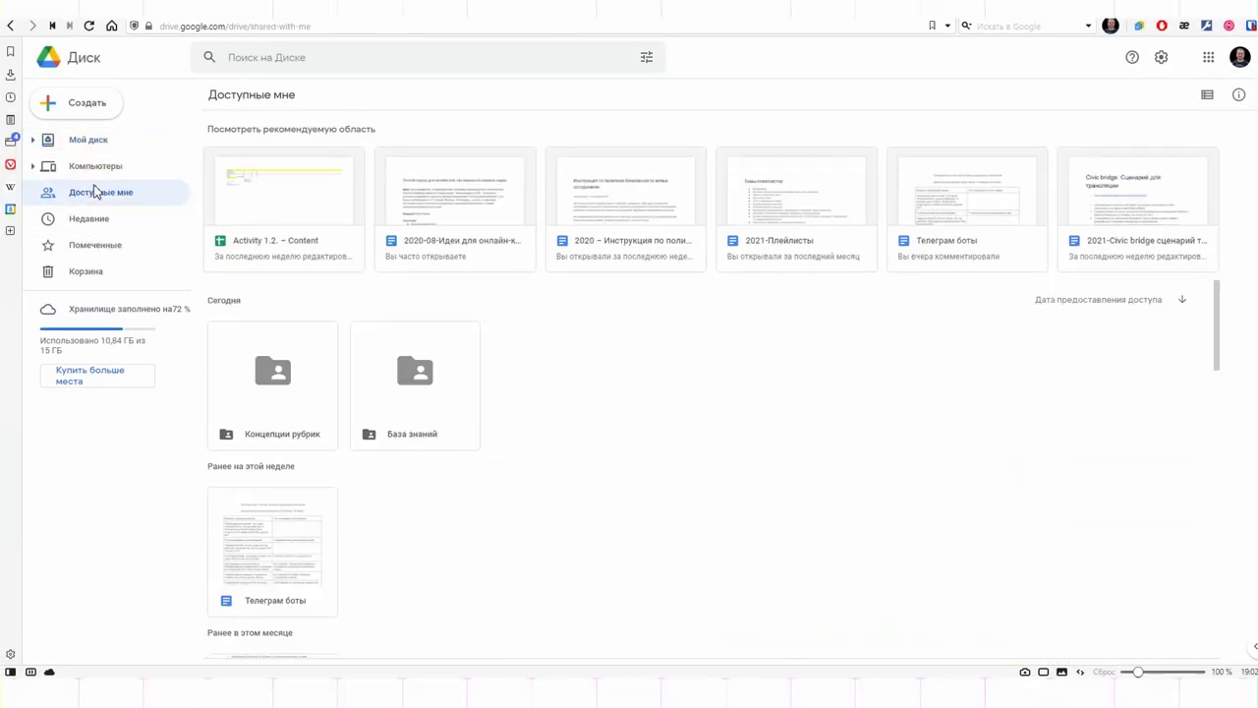
{"action": "left_click", "coordinate": [408, 371]}
{"action": "right_click", "coordinate": [404, 374]}
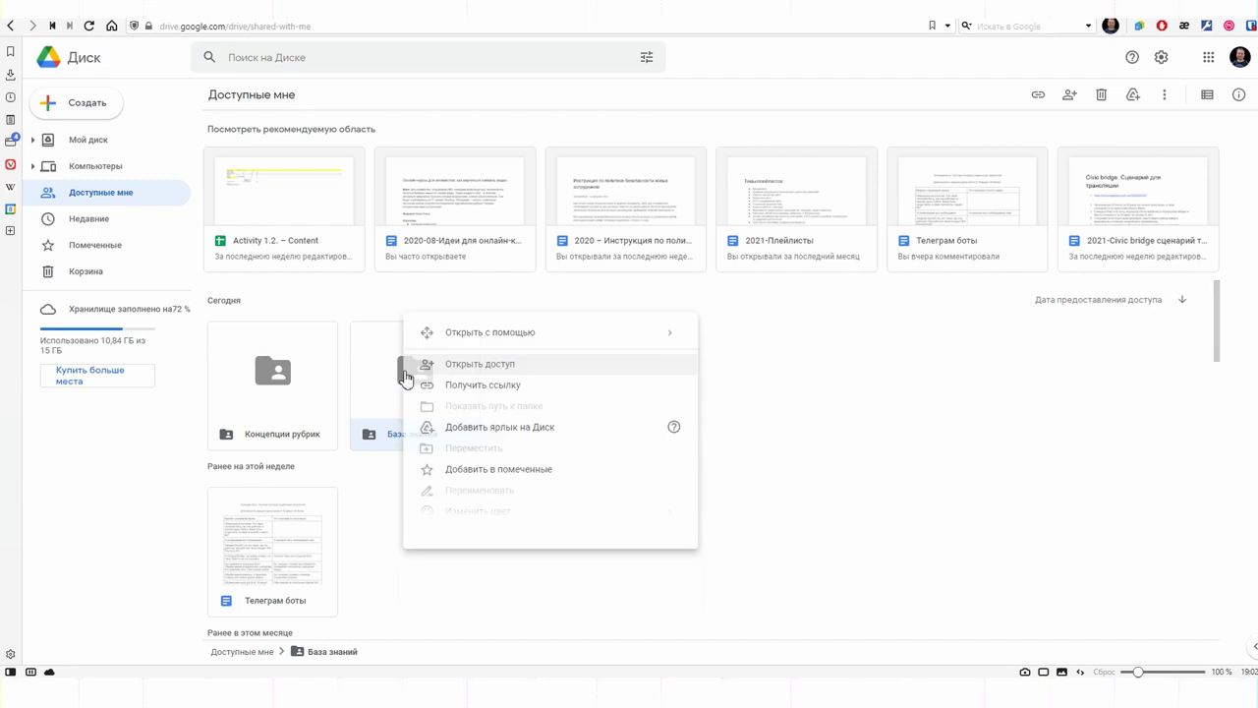
{"action": "left_click", "coordinate": [484, 475]}
- Open База знаний, review its История and Свойства, then close the details panel
{"action": "double_click", "coordinate": [427, 384]}
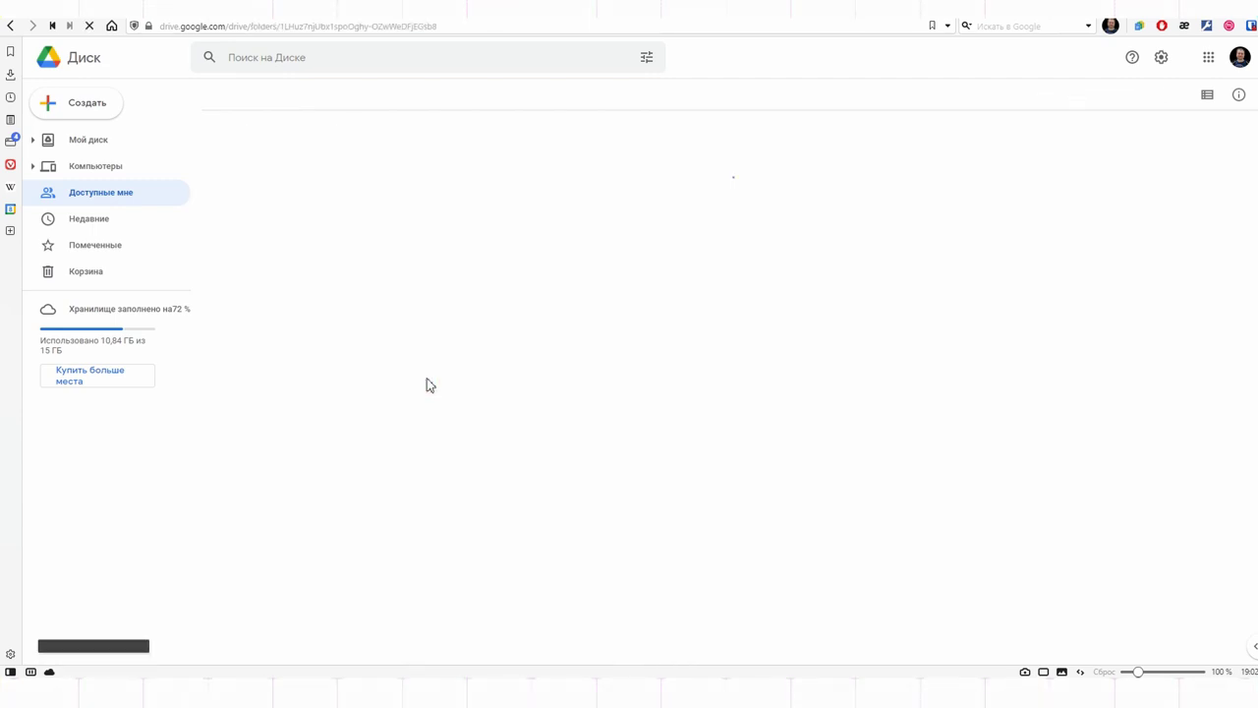
{"action": "left_click", "coordinate": [1239, 95]}
{"action": "left_click", "coordinate": [1219, 172]}
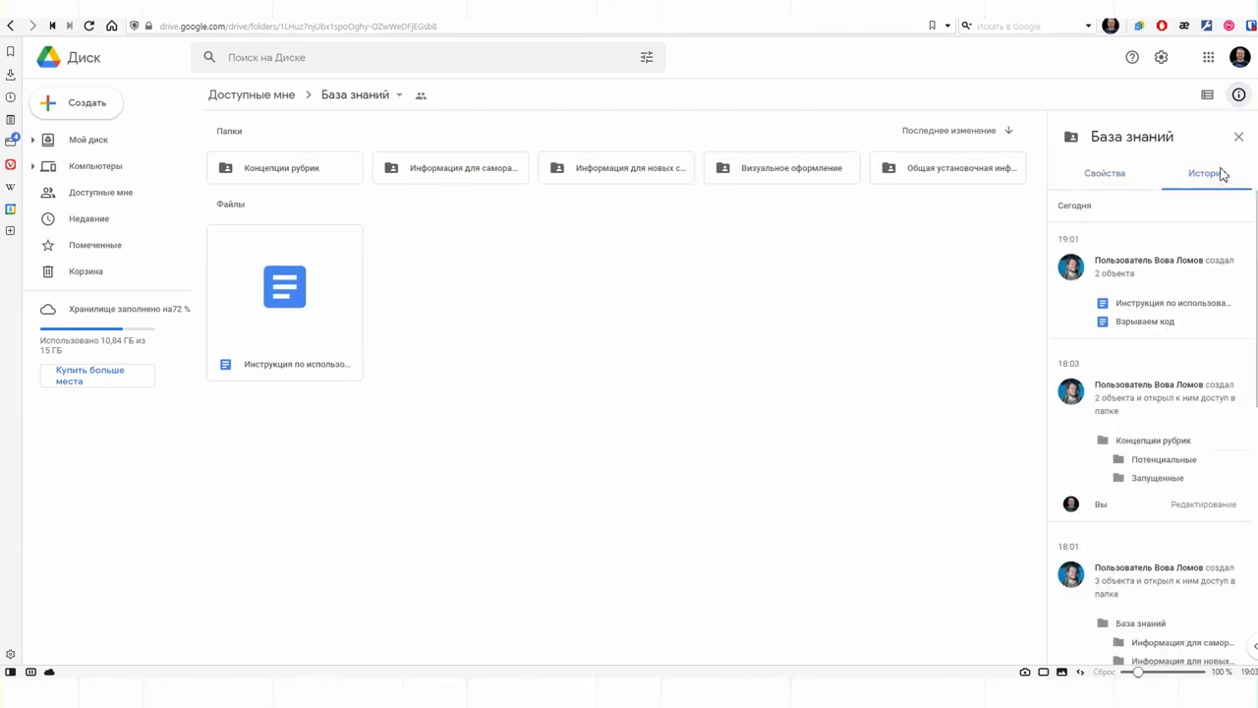
{"action": "left_click", "coordinate": [1113, 176]}
{"action": "left_click", "coordinate": [1238, 136]}
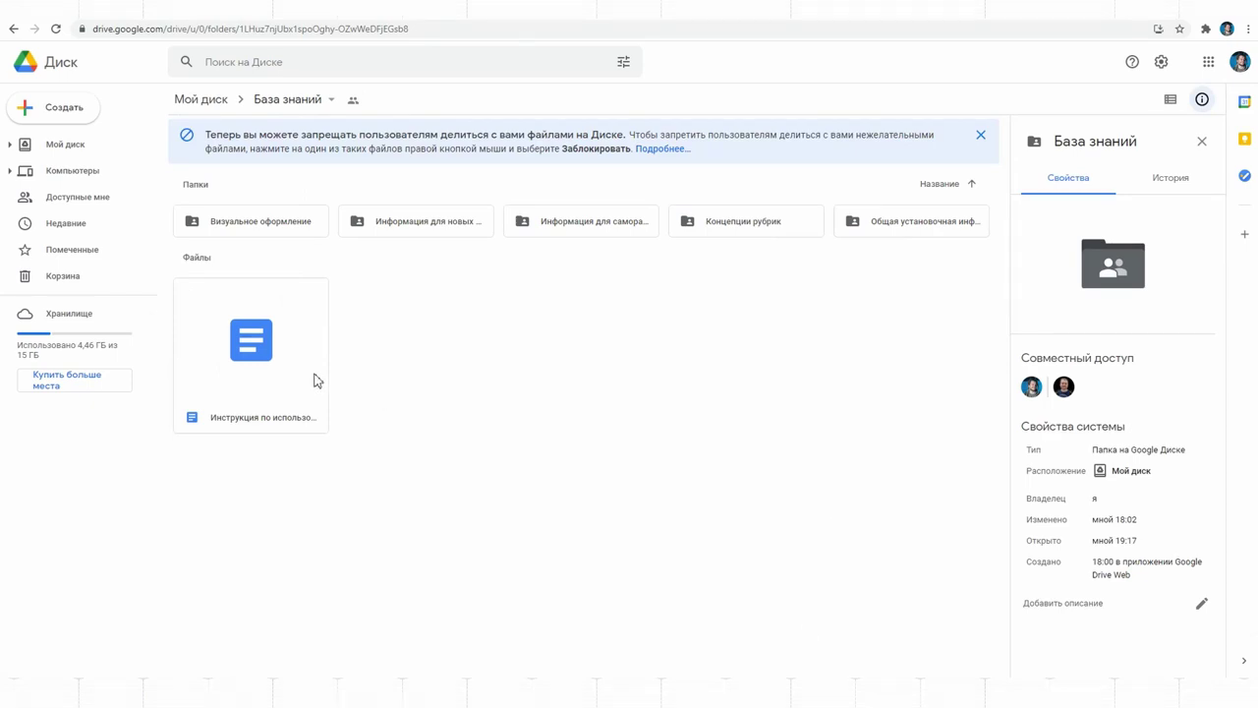
- Rename Информация для новых сотрудников to Для новых сотрудников
{"action": "left_click", "coordinate": [438, 224]}
{"action": "right_click", "coordinate": [420, 228]}
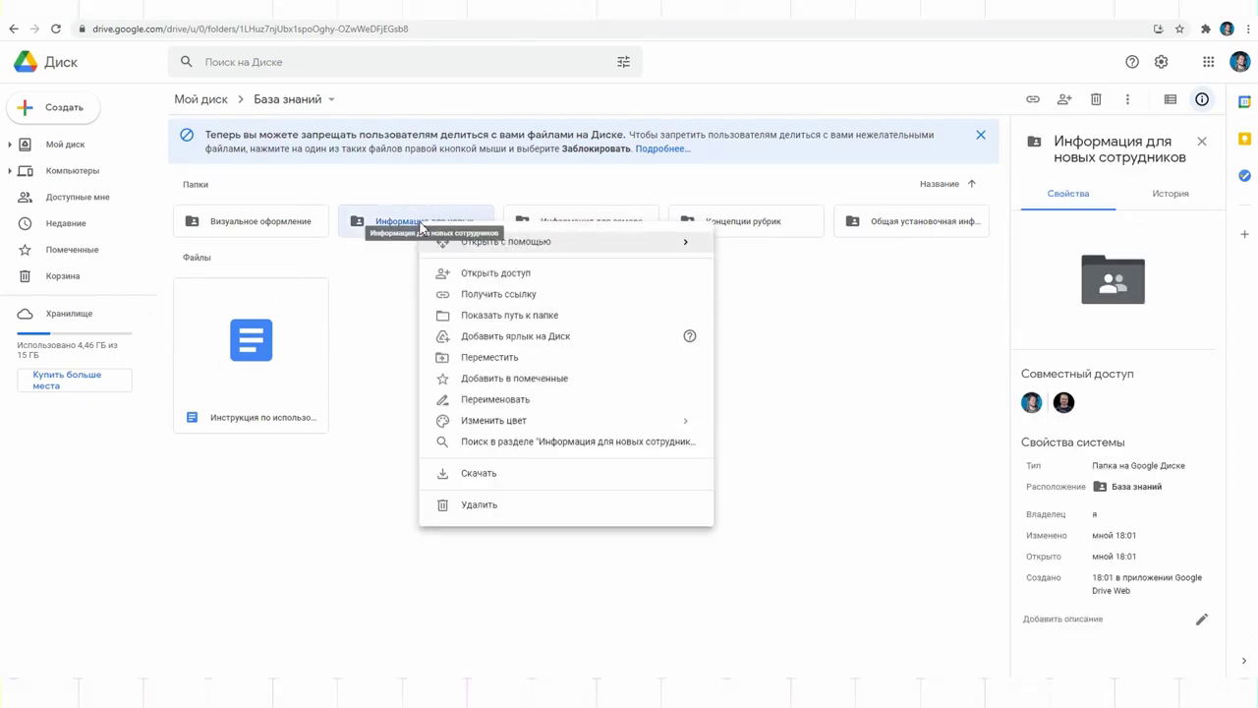
{"action": "left_click", "coordinate": [483, 397]}
{"action": "left_click_drag", "start_coordinate": [580, 357], "coordinate": [516, 364]}
{"action": "type", "text": "Для новых сотрудников"}
{"action": "left_click", "coordinate": [718, 392]}
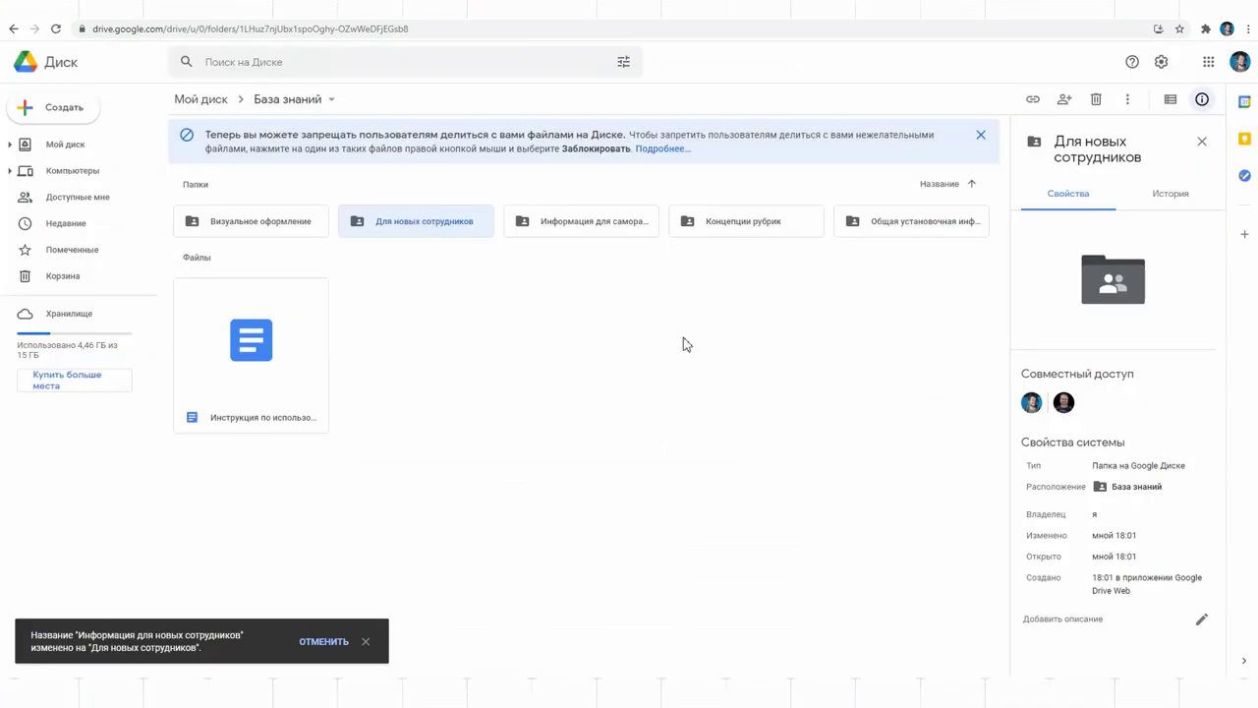
- Rename Информация для саморазвития to Для саморазвития
{"action": "right_click", "coordinate": [590, 226]}
{"action": "left_click", "coordinate": [666, 401]}
{"action": "left_click_drag", "start_coordinate": [583, 357], "coordinate": [514, 360]}
{"action": "type", "text": "Д"}
{"action": "key", "text": "Return"}
{"action": "left_click", "coordinate": [370, 528]}
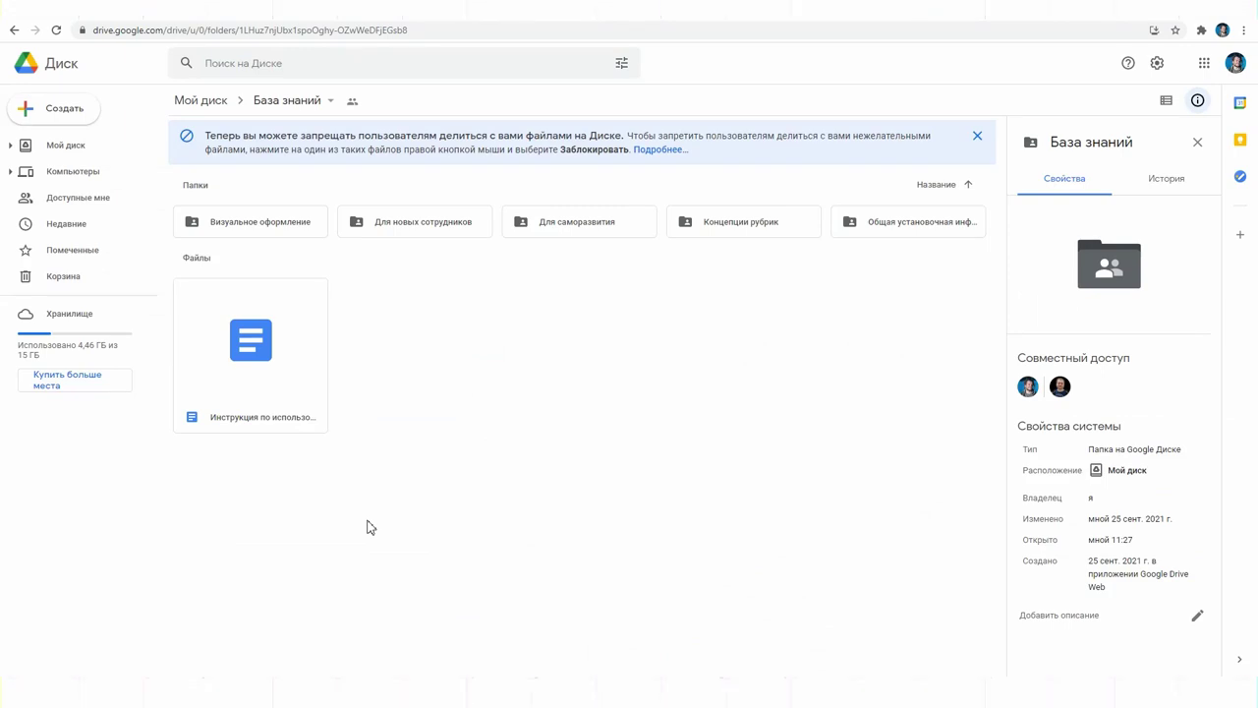
{"action": "left_click", "coordinate": [276, 66]}
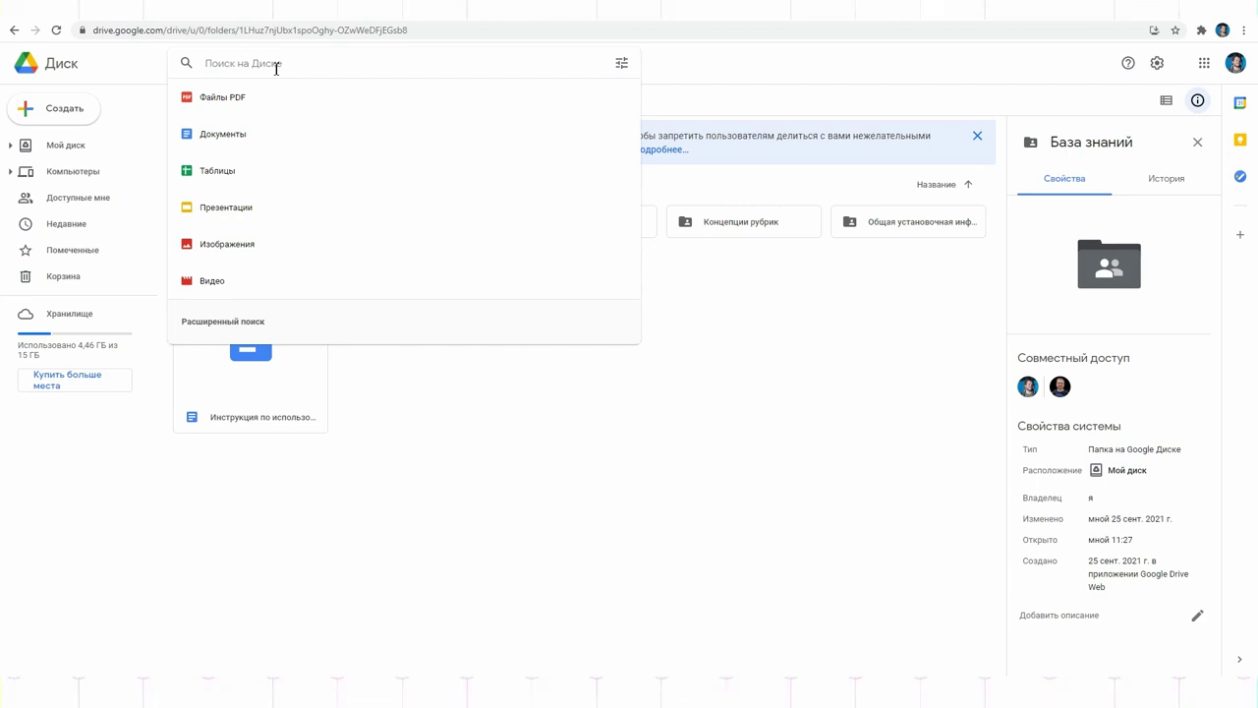
- Search Drive for the instruction document, then return to the База знаний folder
{"action": "type", "text": "ин"}
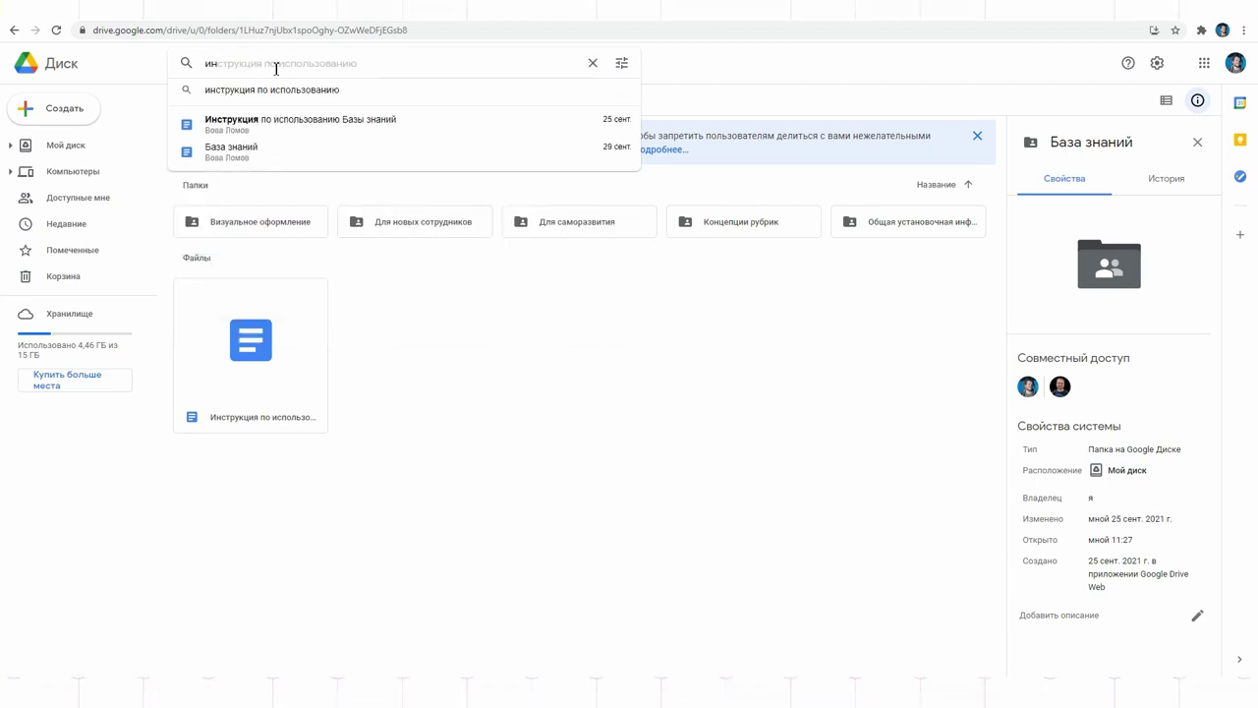
{"action": "key", "text": "Down"}
{"action": "key", "text": "Return"}
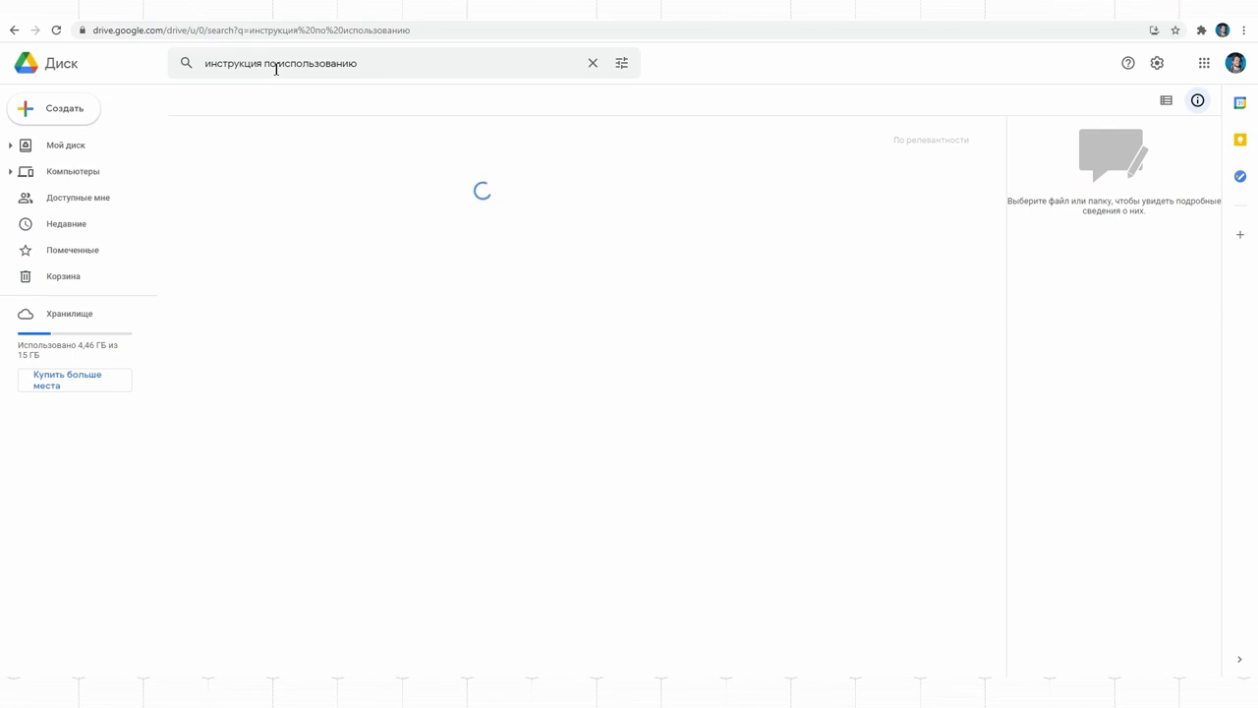
{"action": "key", "text": "alt+Left"}
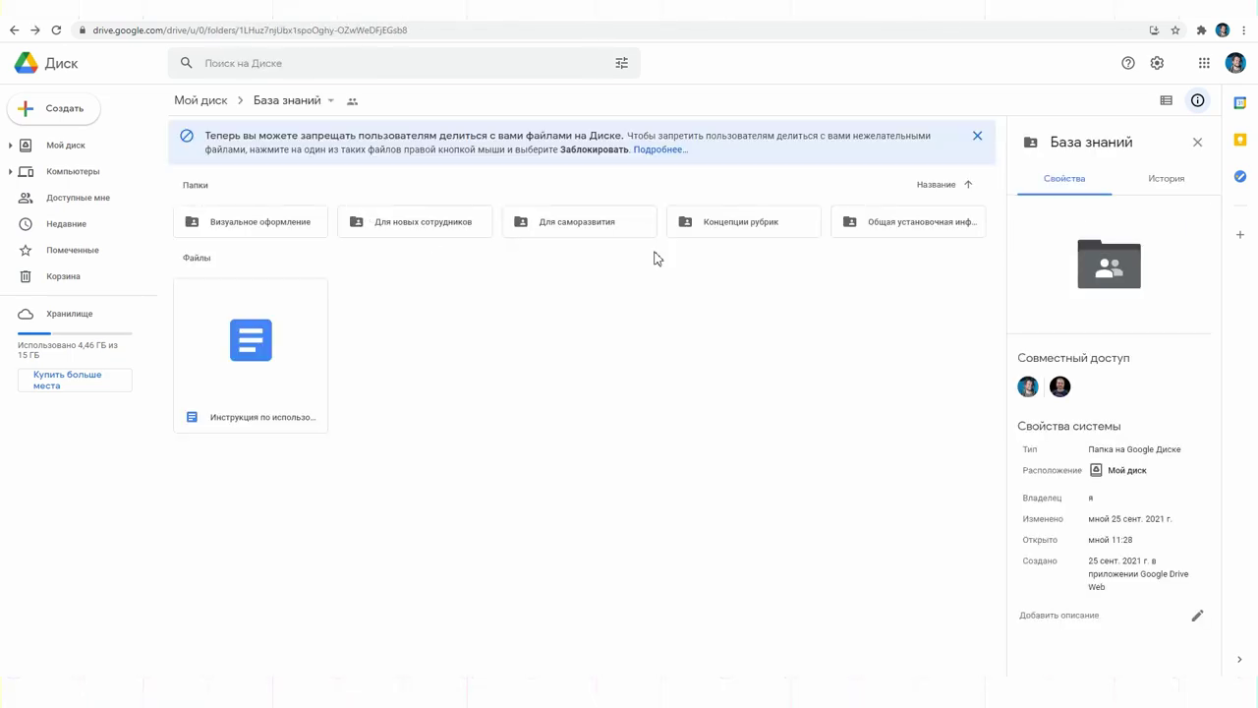
- Open the Концепции рубрик folder and search Drive for 'взрываем'
{"action": "double_click", "coordinate": [739, 222]}
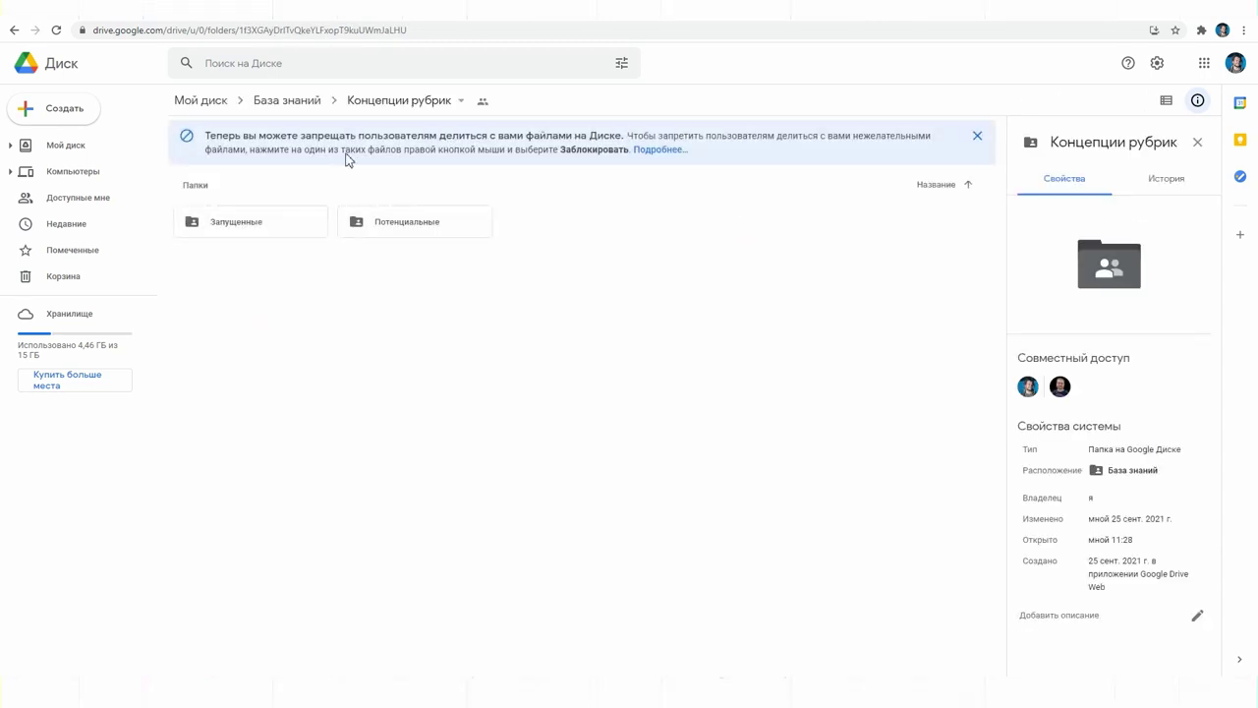
{"action": "left_click", "coordinate": [304, 63]}
{"action": "type", "text": "взрываем"}
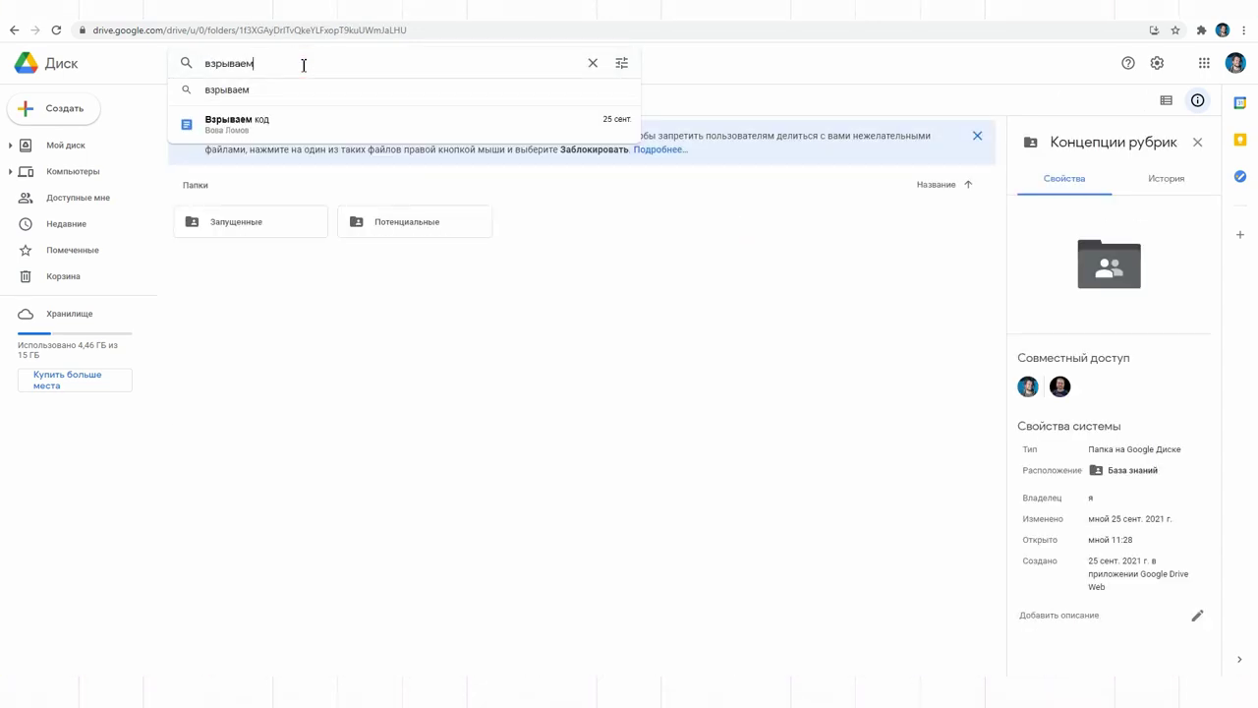
{"action": "key", "text": "Return"}
{"action": "key", "text": "alt+Left"}
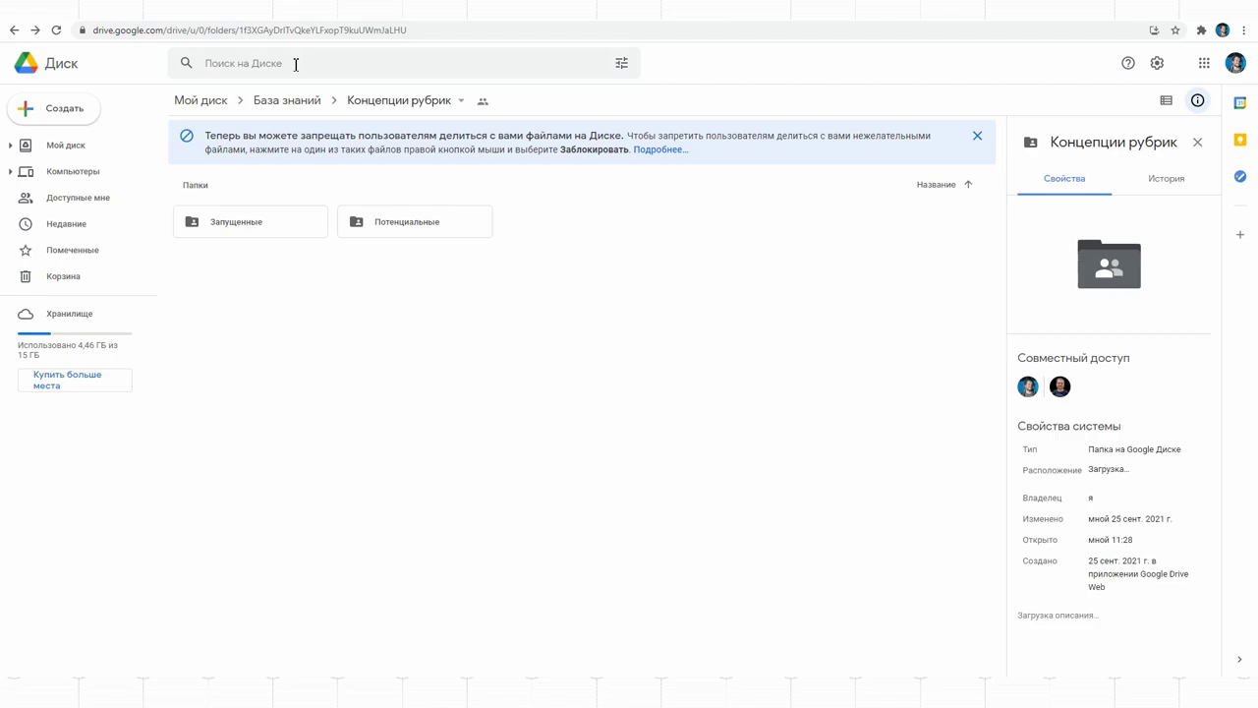
- Search within База знаний and open Взрываем код from the Запущенные folder
{"action": "left_click", "coordinate": [287, 102]}
{"action": "left_click", "coordinate": [291, 104]}
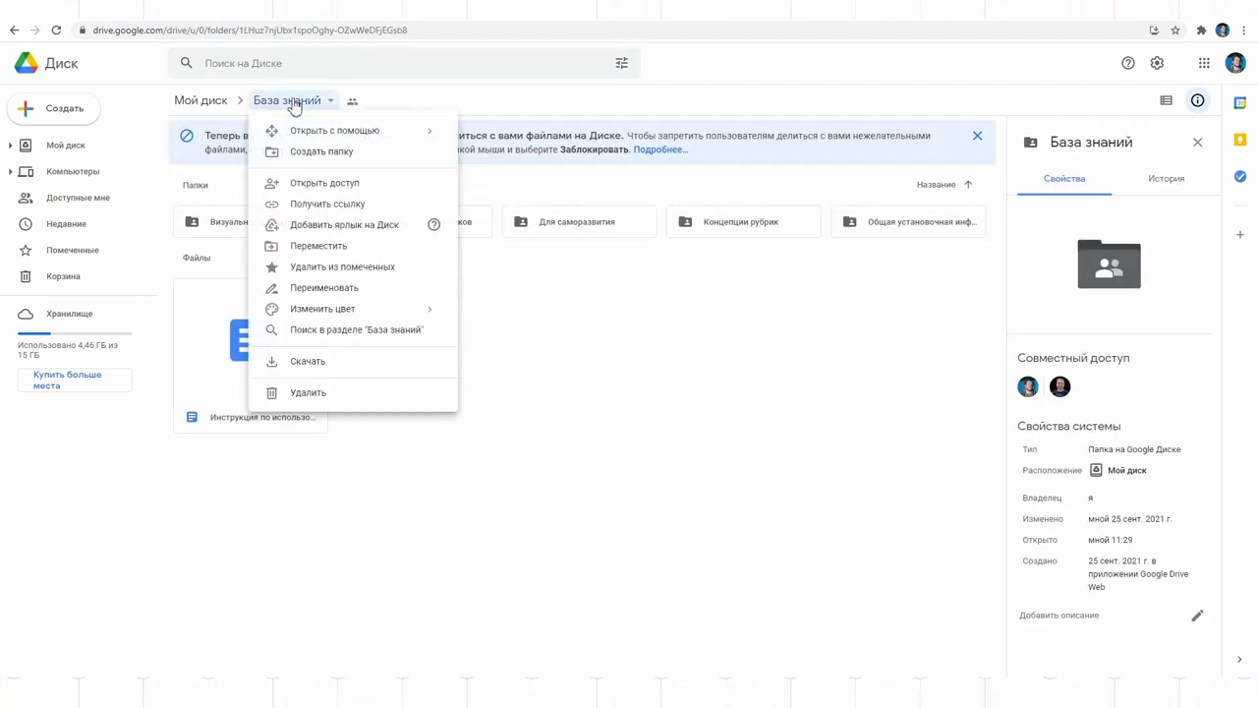
{"action": "left_click", "coordinate": [323, 332]}
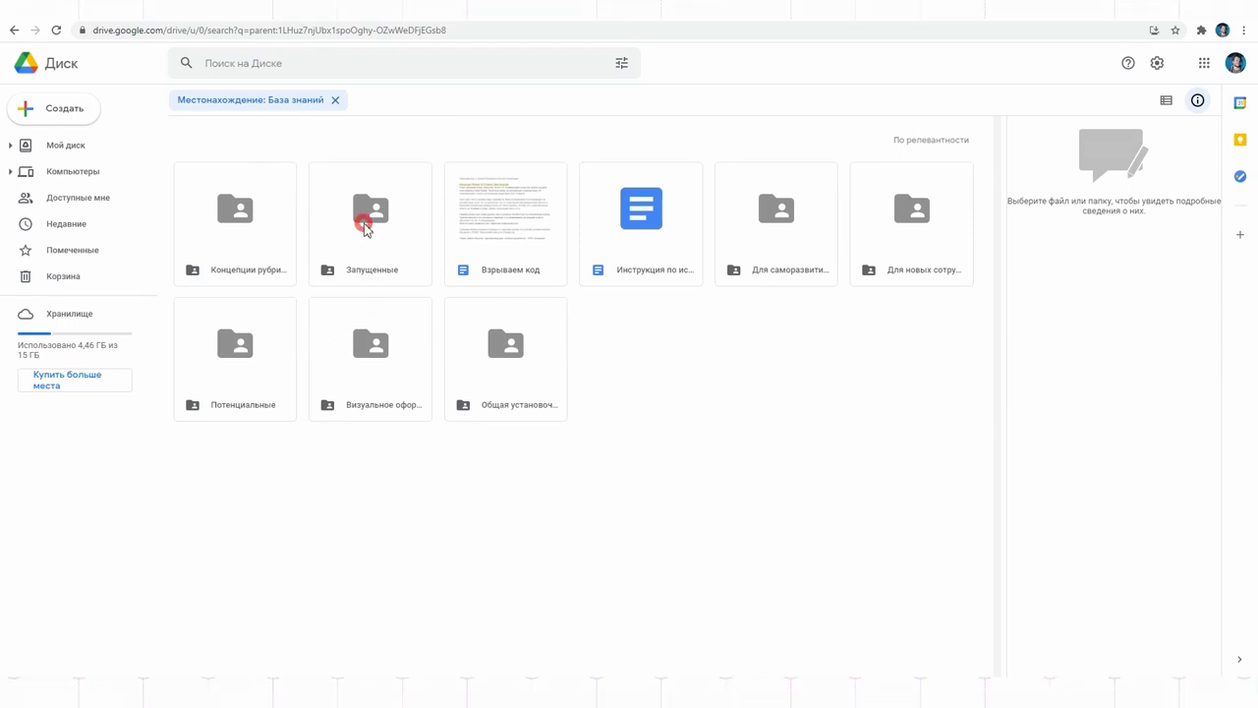
{"action": "double_click", "coordinate": [363, 226]}
{"action": "left_click", "coordinate": [294, 263]}
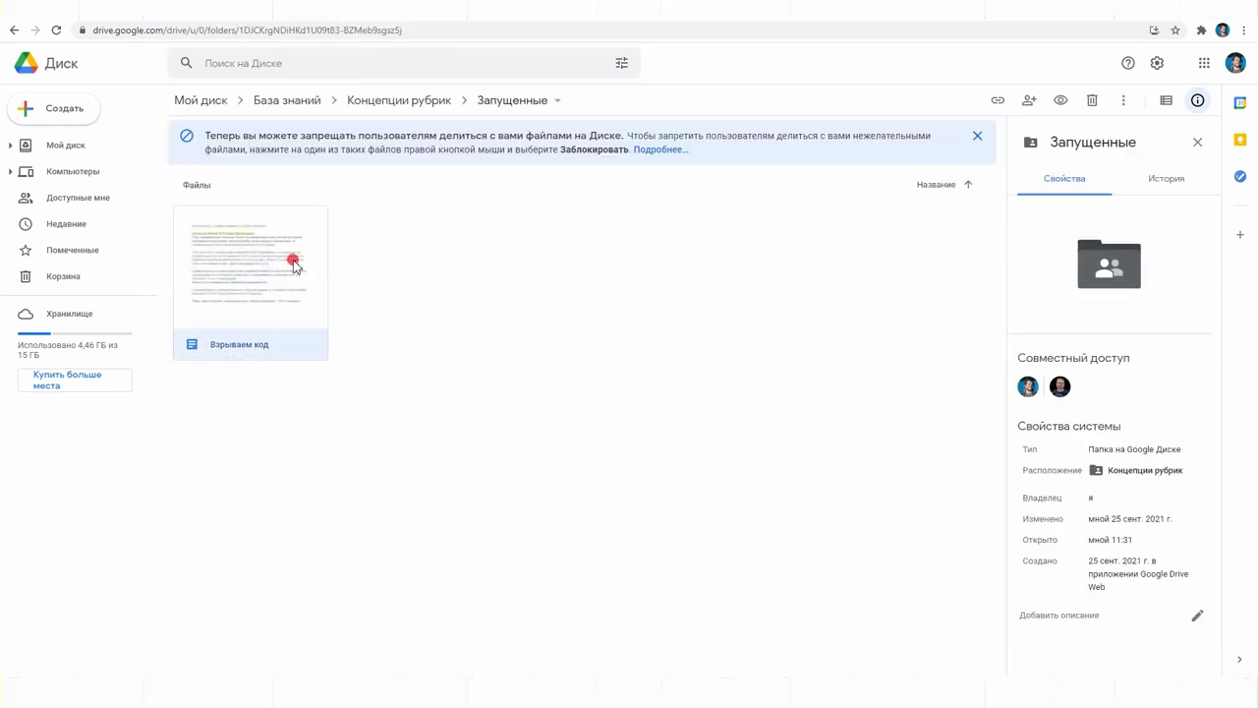
{"action": "double_click", "coordinate": [293, 263]}
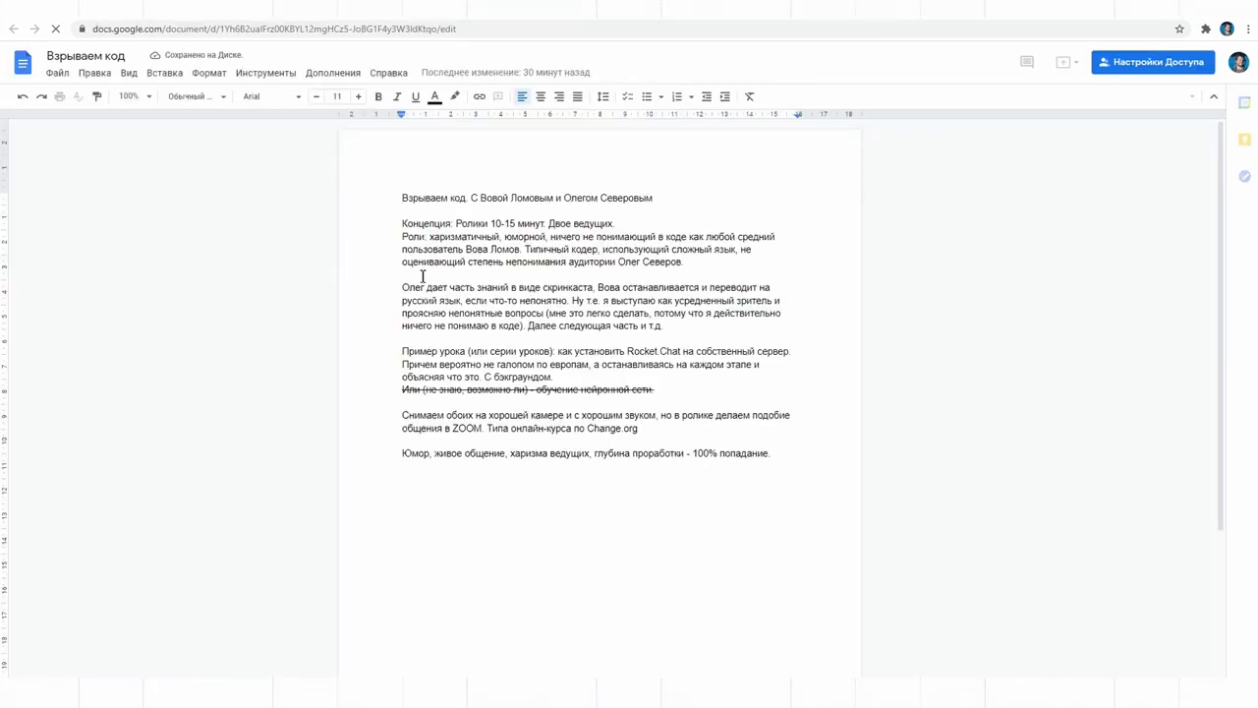
- Change the video length range on line 2 from 10-15 to 15-25 minutes
{"action": "left_click", "coordinate": [500, 223]}
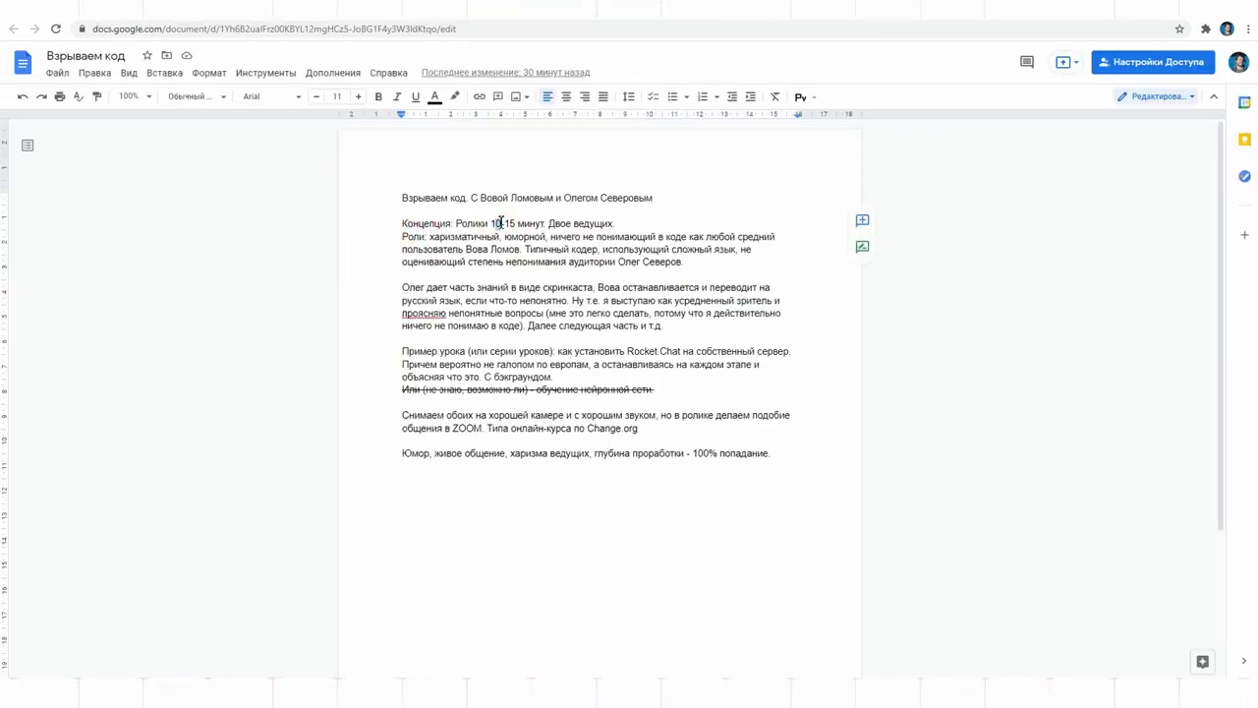
{"action": "key", "text": "Delete"}
{"action": "type", "text": "5"}
{"action": "double_click", "coordinate": [510, 223]}
{"action": "type", "text": "25"}
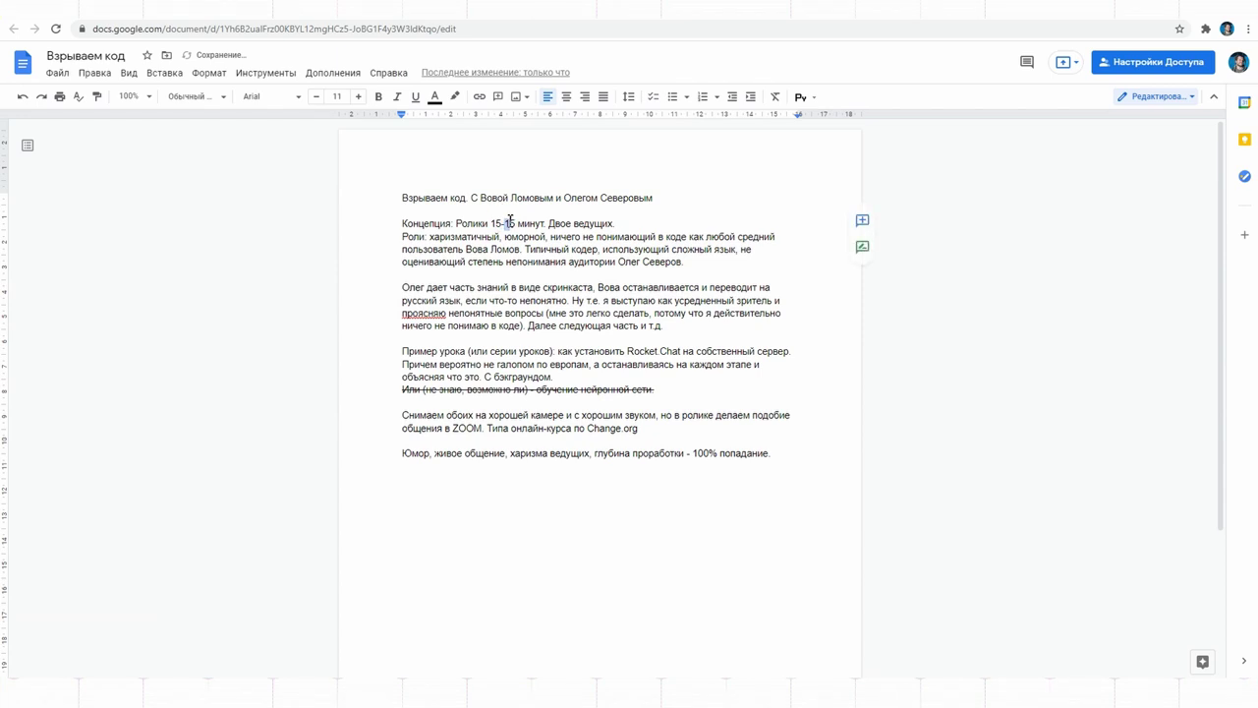
- Highlight the whole Концепция line in pale yellow
{"action": "left_click_drag", "start_coordinate": [399, 224], "coordinate": [618, 225]}
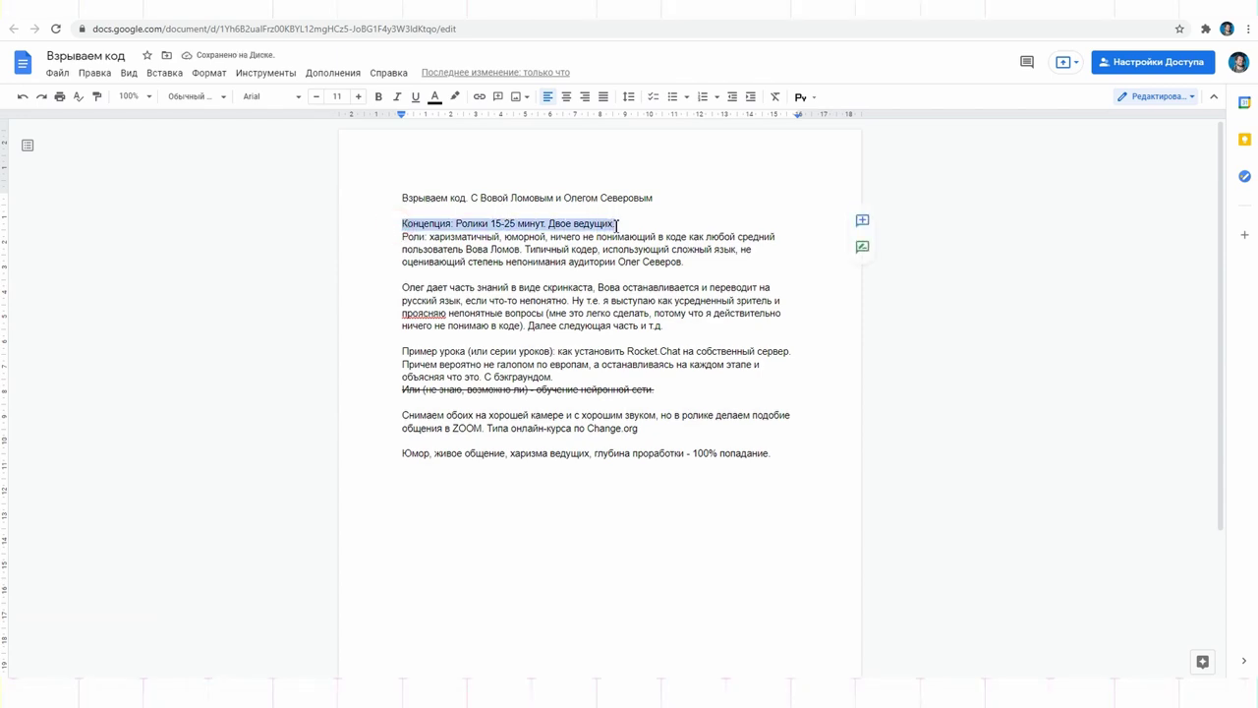
{"action": "left_click", "coordinate": [454, 97]}
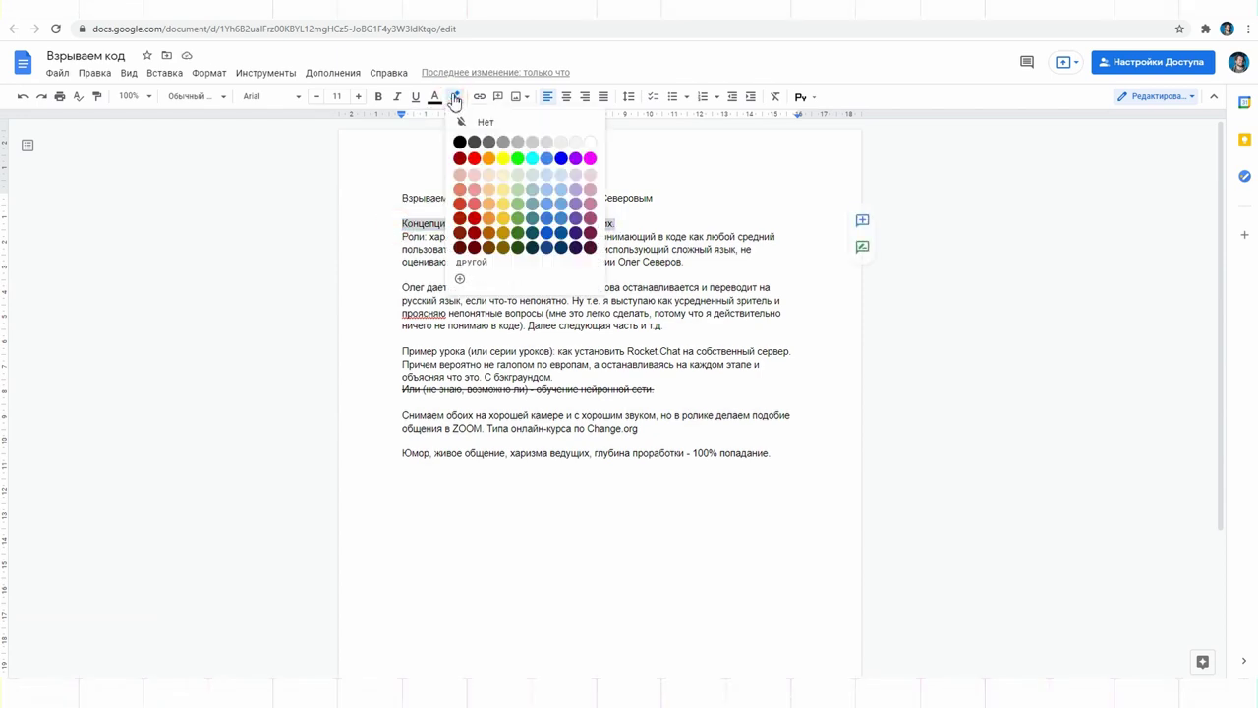
{"action": "left_click", "coordinate": [503, 185]}
{"action": "left_click", "coordinate": [699, 260]}
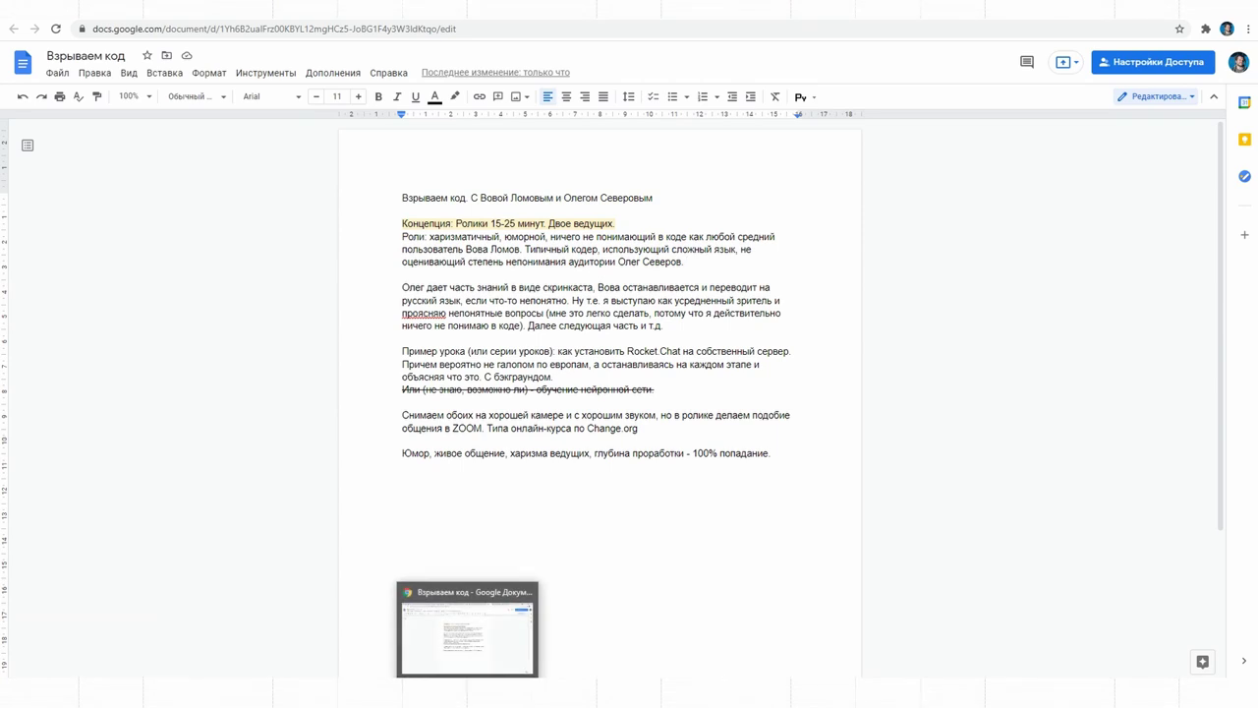
{"action": "key", "text": "alt+Tab"}
- Navigate База знаний › Концепции рубрик › Запущенные and reopen the Взрываем код document
{"action": "double_click", "coordinate": [763, 174]}
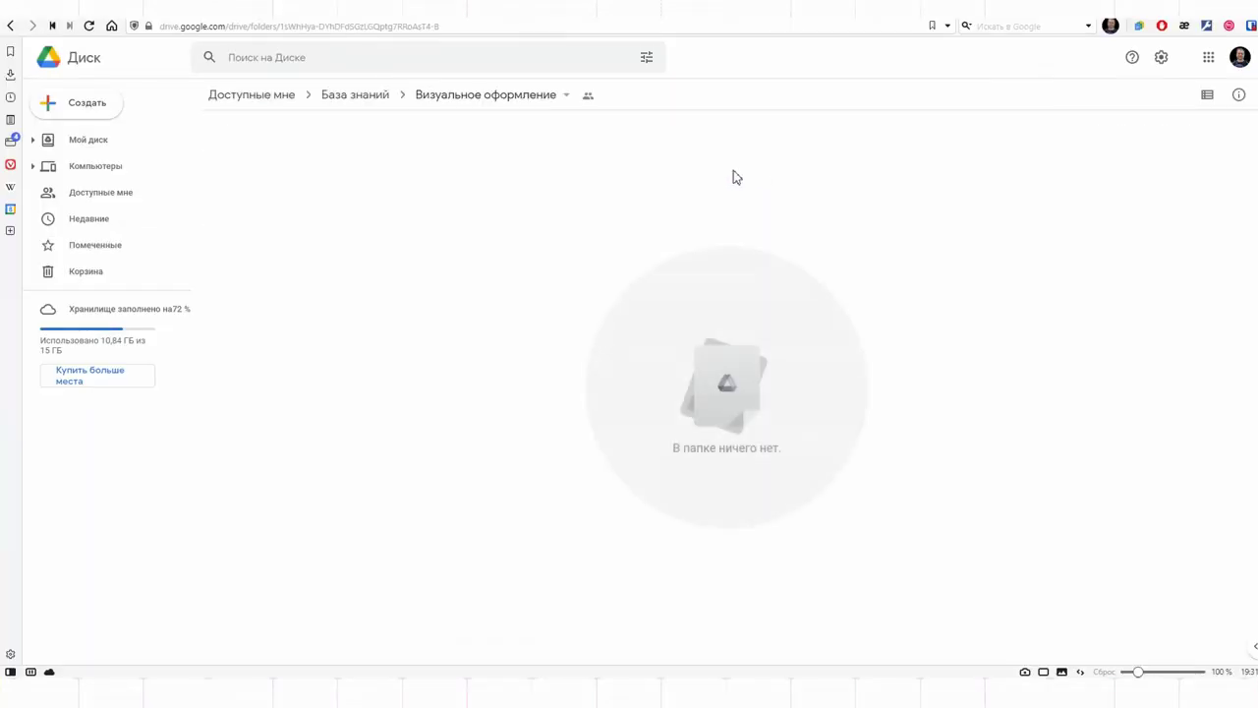
{"action": "left_click", "coordinate": [358, 96]}
{"action": "left_click", "coordinate": [632, 167]}
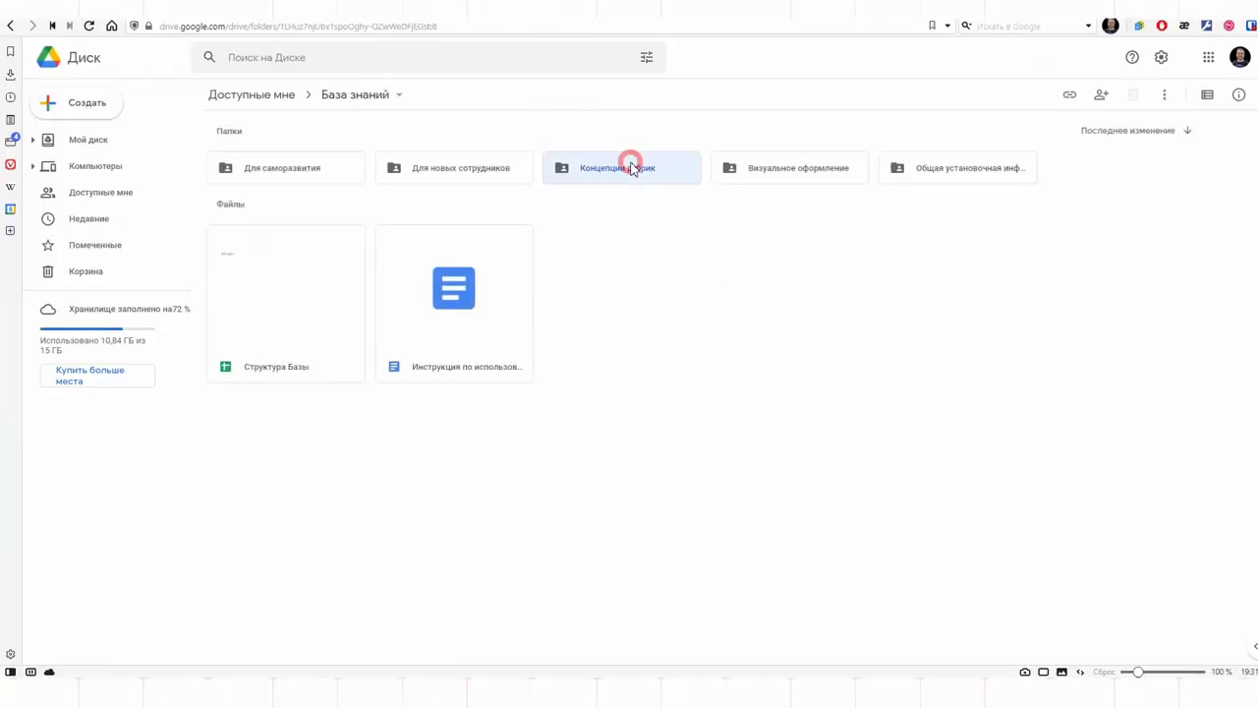
{"action": "double_click", "coordinate": [633, 168]}
{"action": "double_click", "coordinate": [440, 175]}
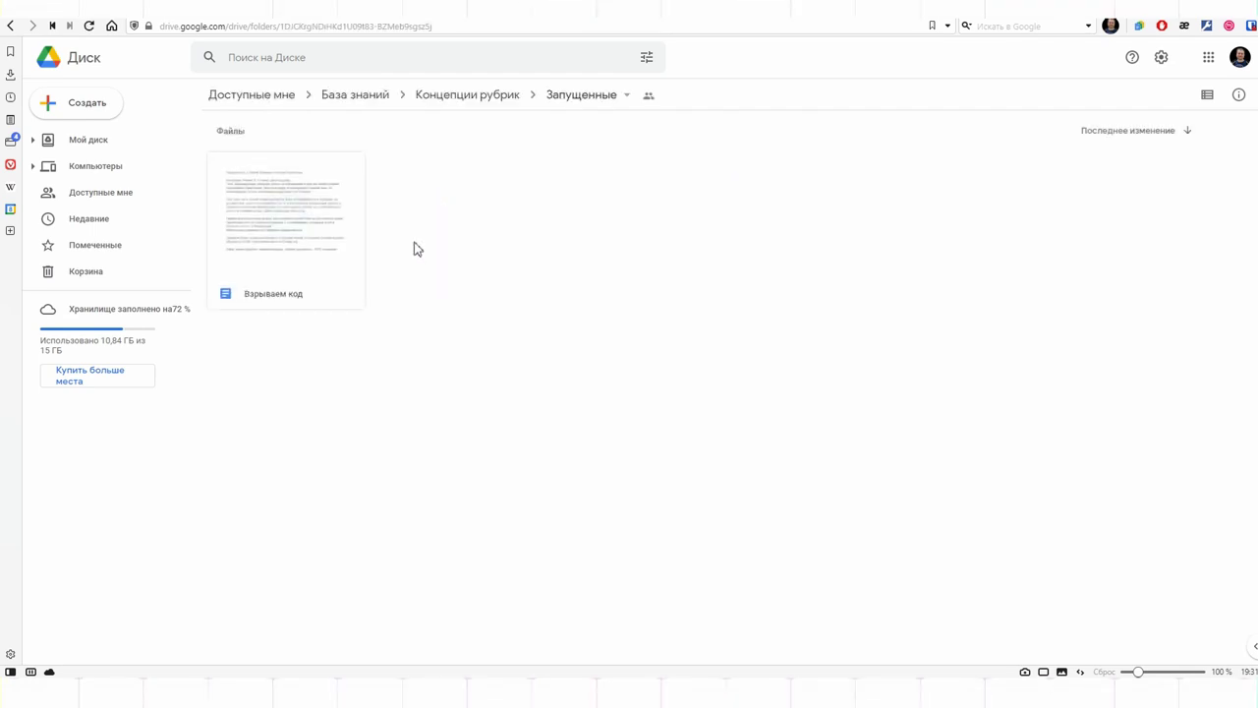
{"action": "double_click", "coordinate": [245, 227]}
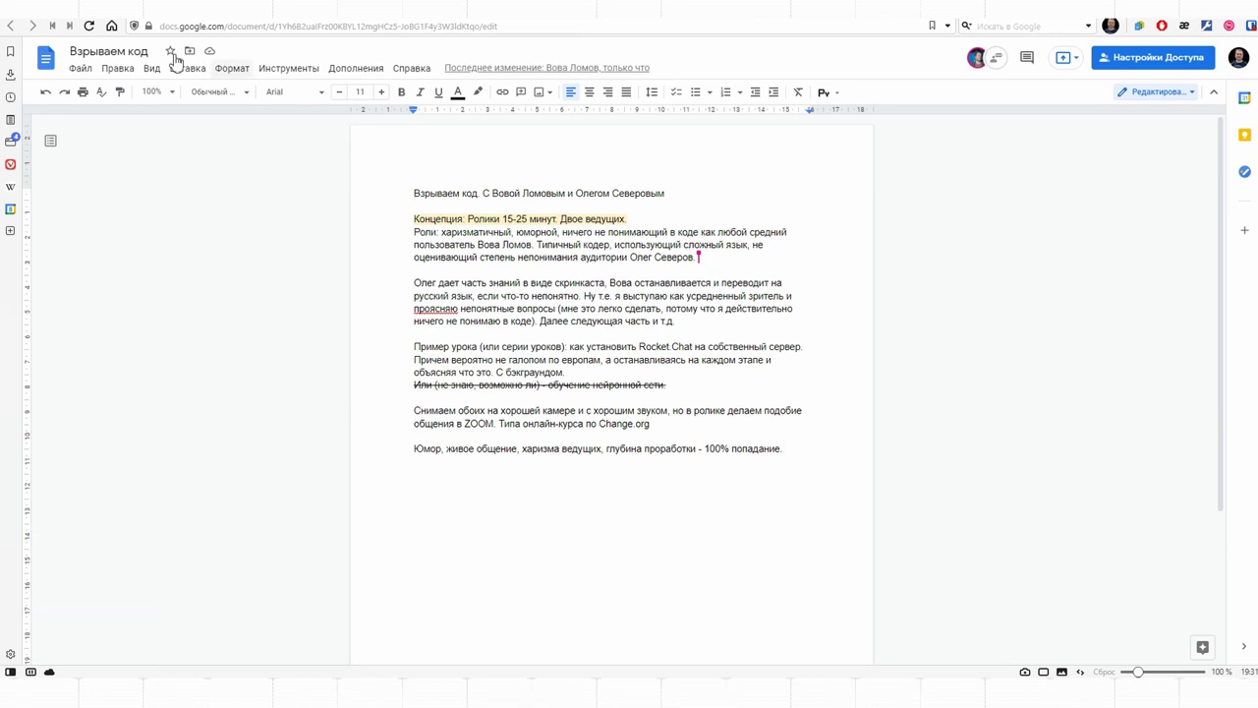
- In version history, compare the earlier 19:01 version with the current 19:30 version, then return
{"action": "left_click", "coordinate": [85, 69]}
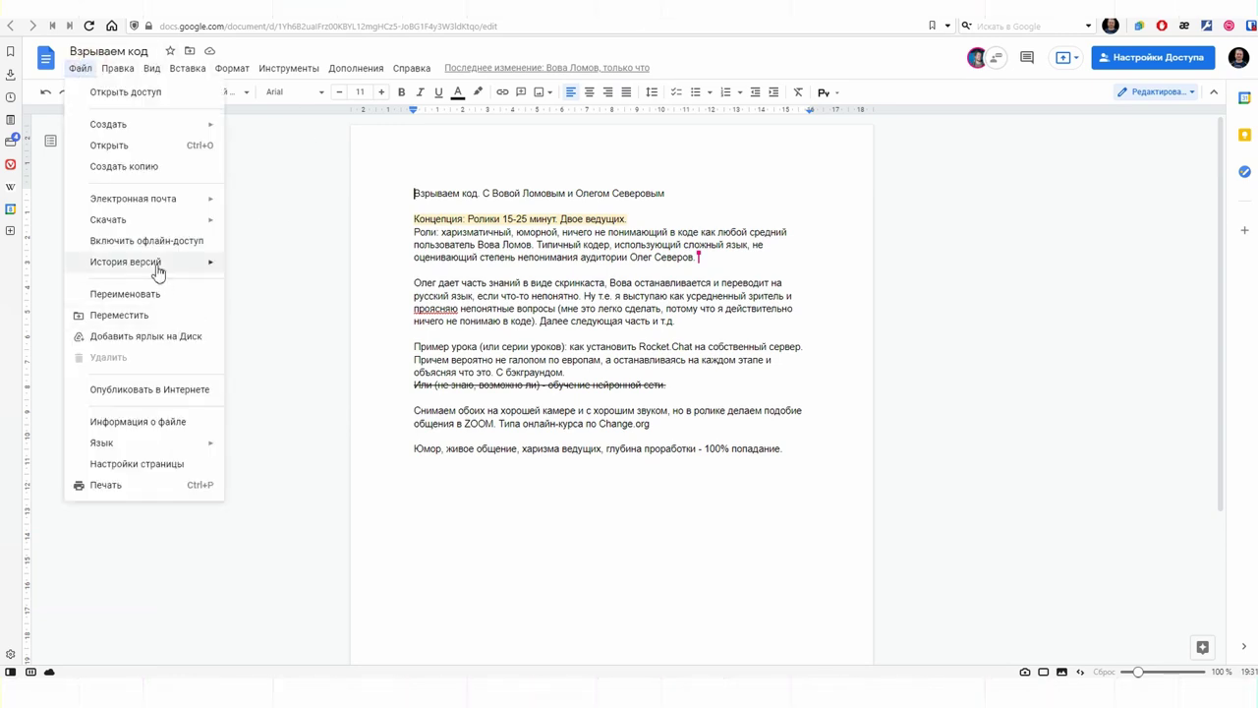
{"action": "mouse_move", "coordinate": [155, 264]}
{"action": "left_click", "coordinate": [314, 286]}
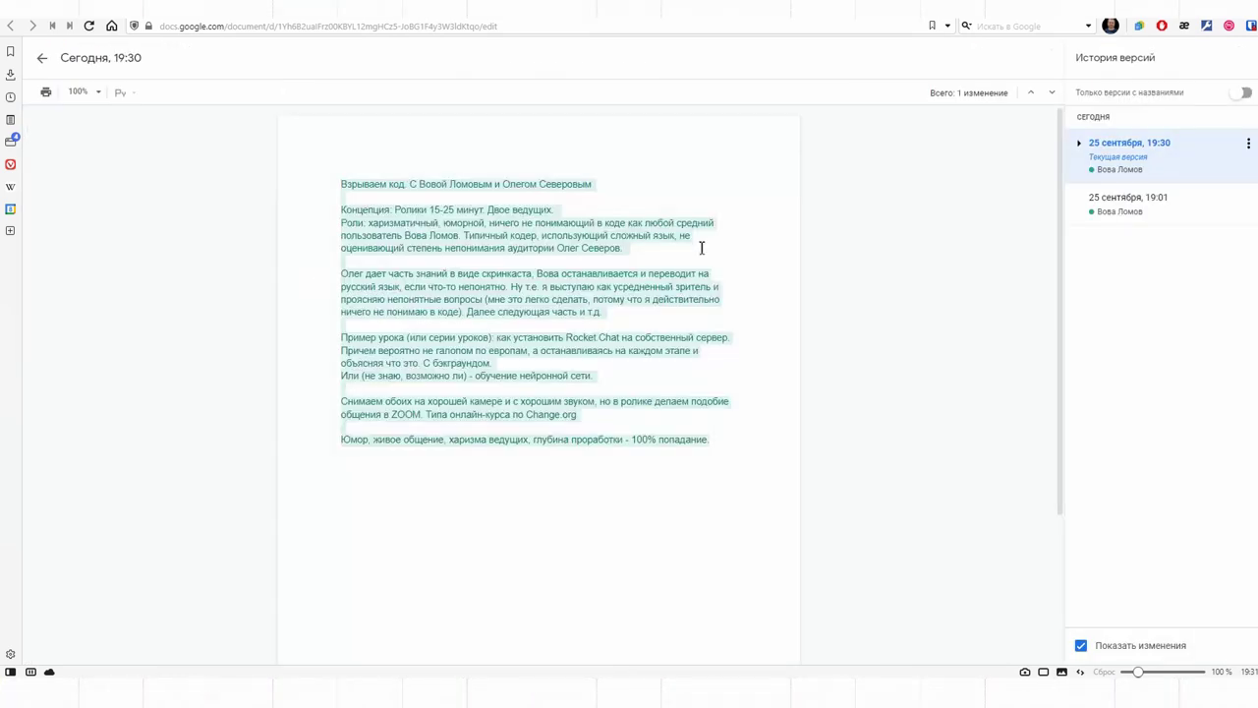
{"action": "left_click", "coordinate": [1080, 143]}
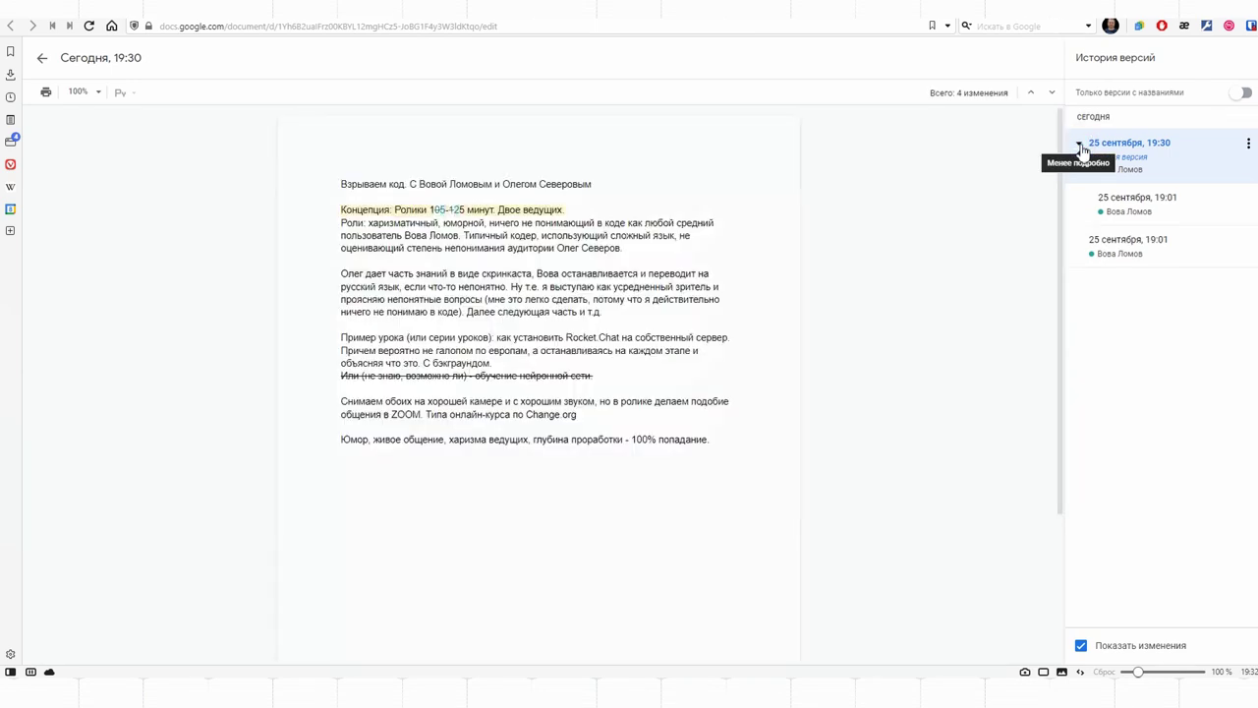
{"action": "left_click", "coordinate": [1139, 202]}
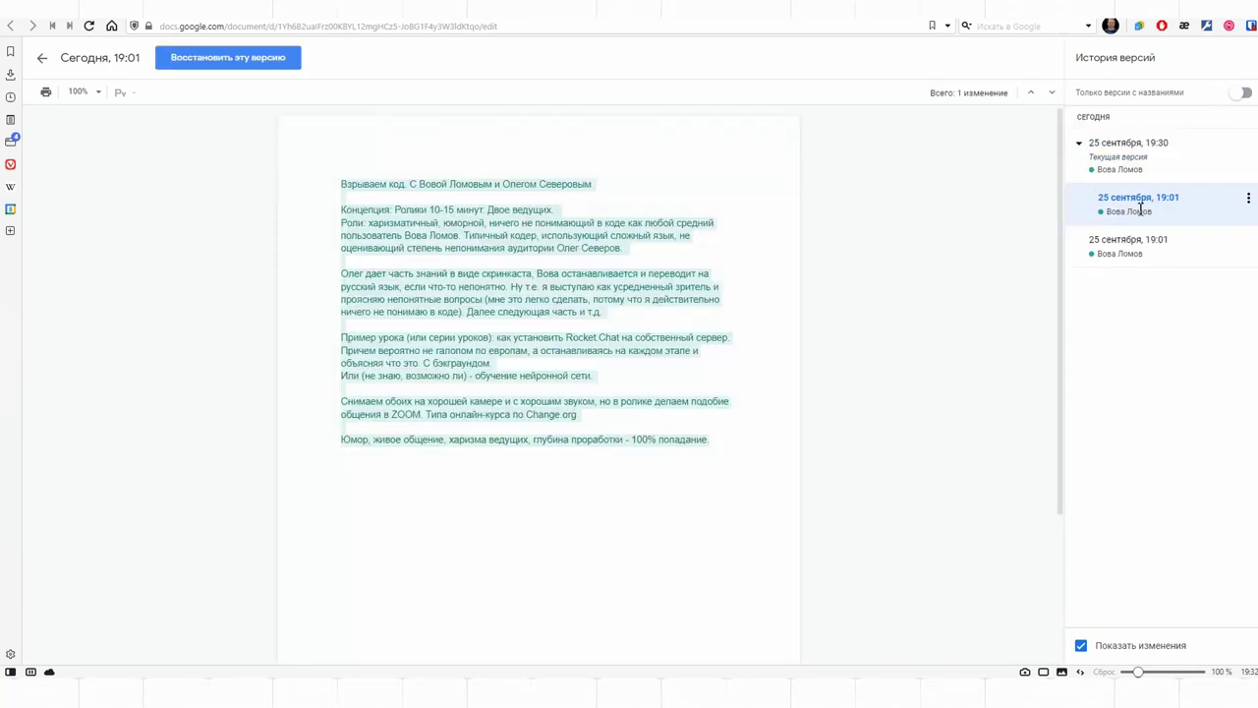
{"action": "left_click", "coordinate": [1137, 165]}
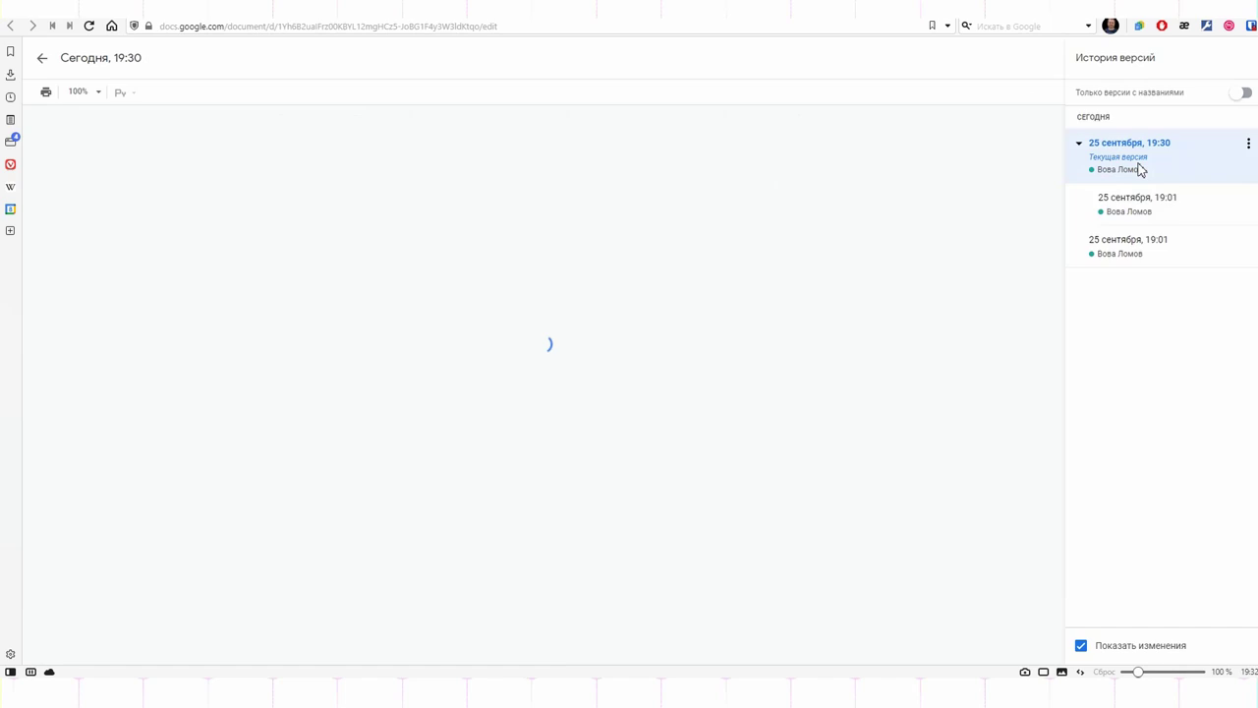
{"action": "left_click", "coordinate": [43, 59]}
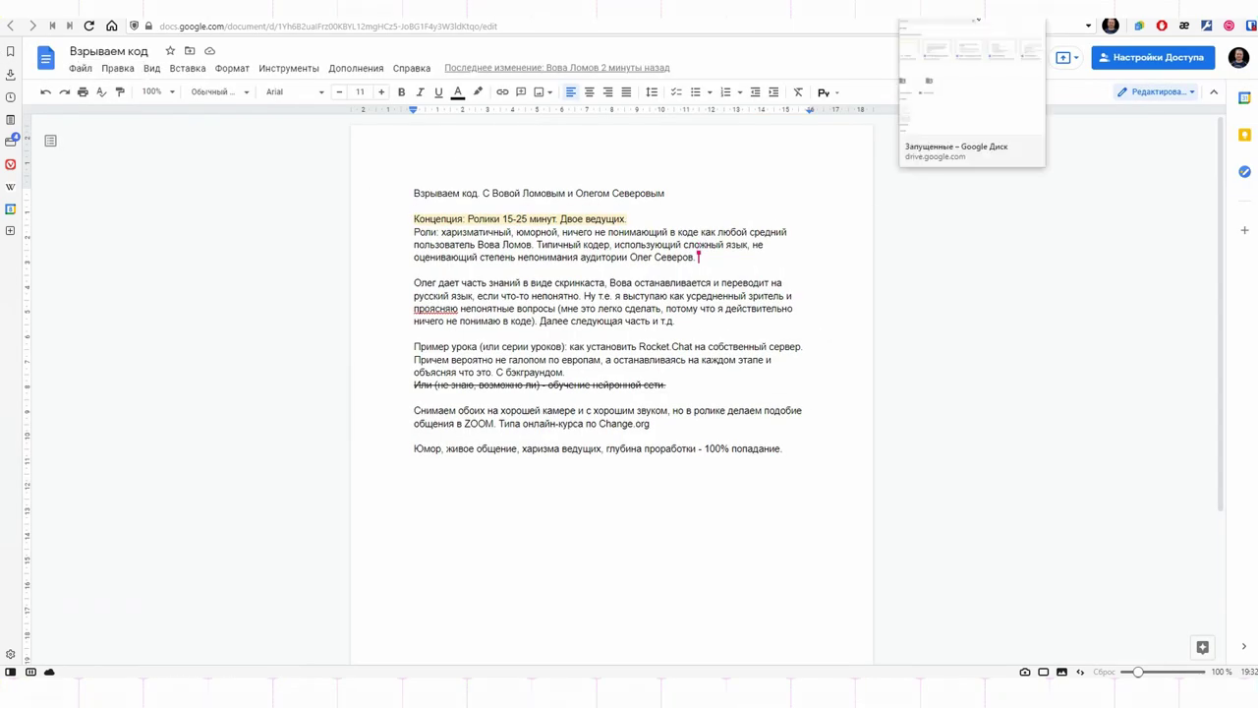
{"action": "left_click", "coordinate": [922, 123]}
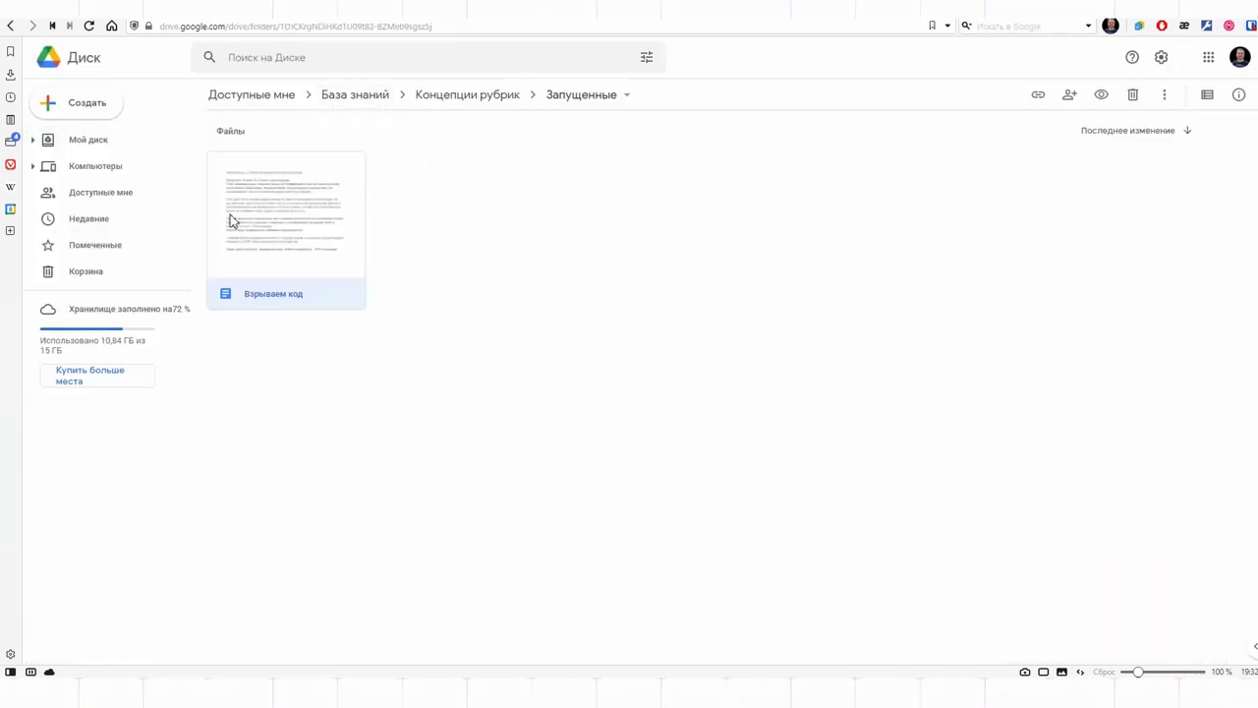
- Add a My Drive shortcut to the starred База знаний folder and open it from My Drive
{"action": "left_click", "coordinate": [109, 251]}
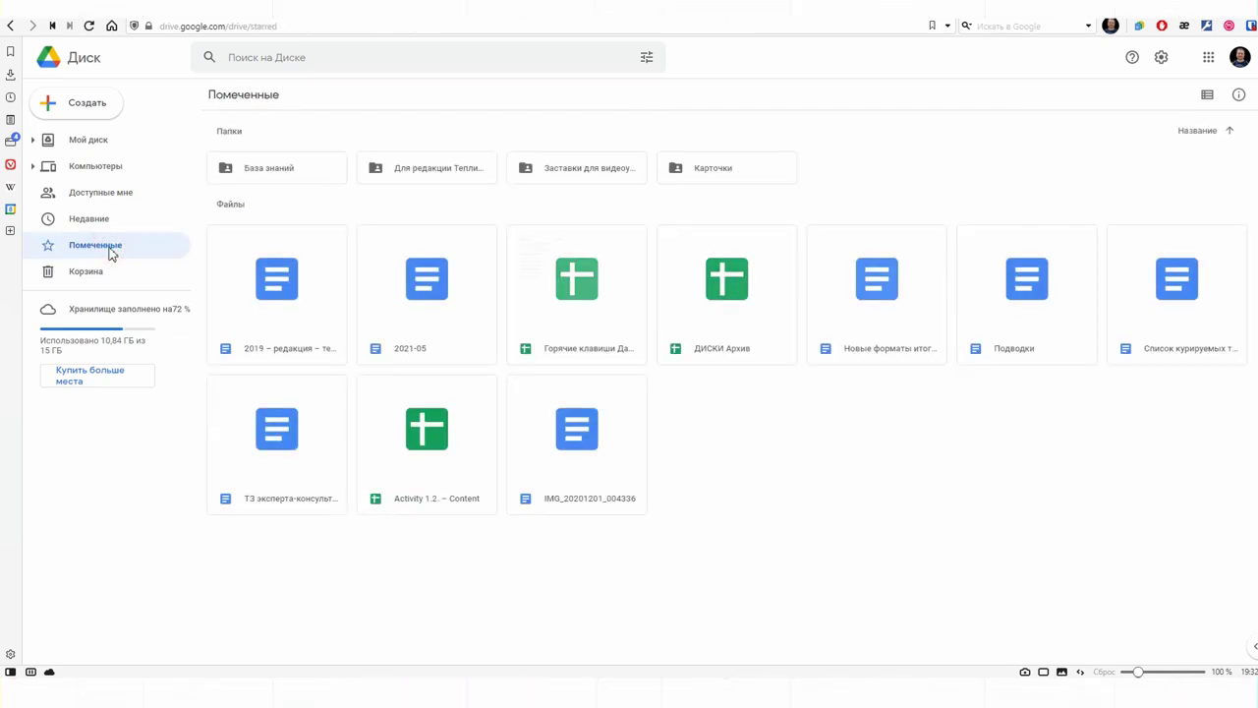
{"action": "right_click", "coordinate": [300, 175]}
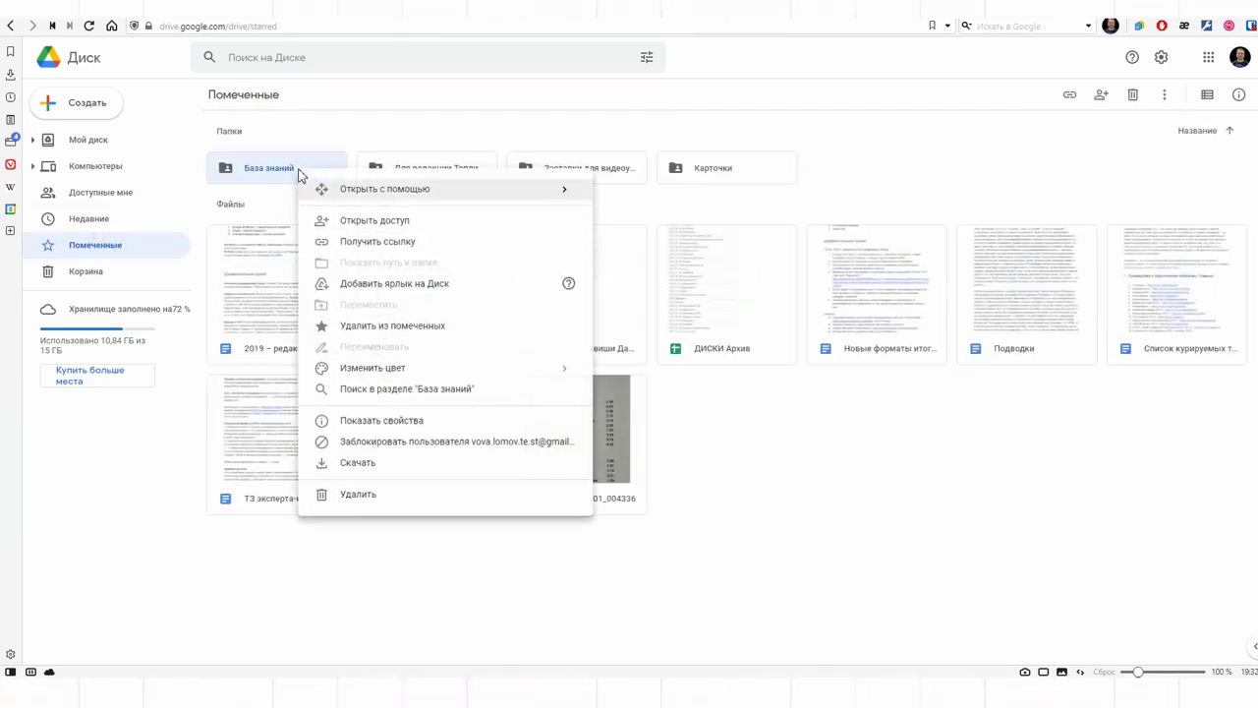
{"action": "left_click", "coordinate": [409, 285]}
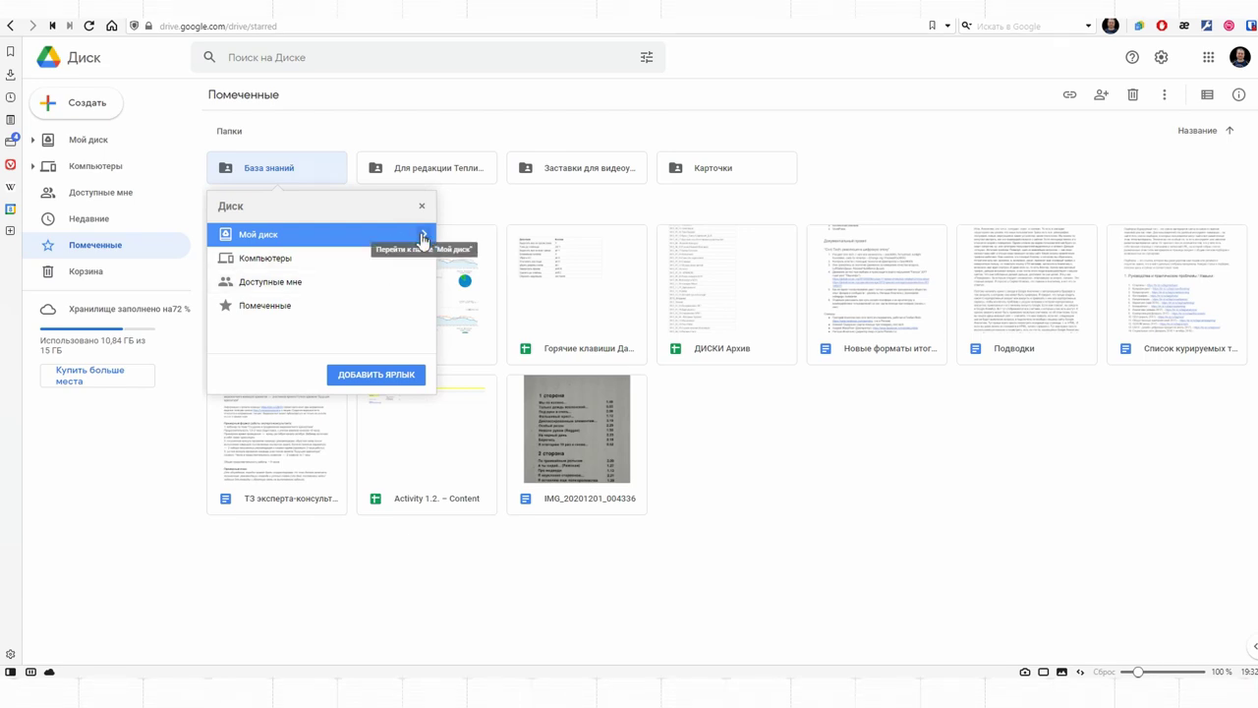
{"action": "left_click", "coordinate": [344, 379]}
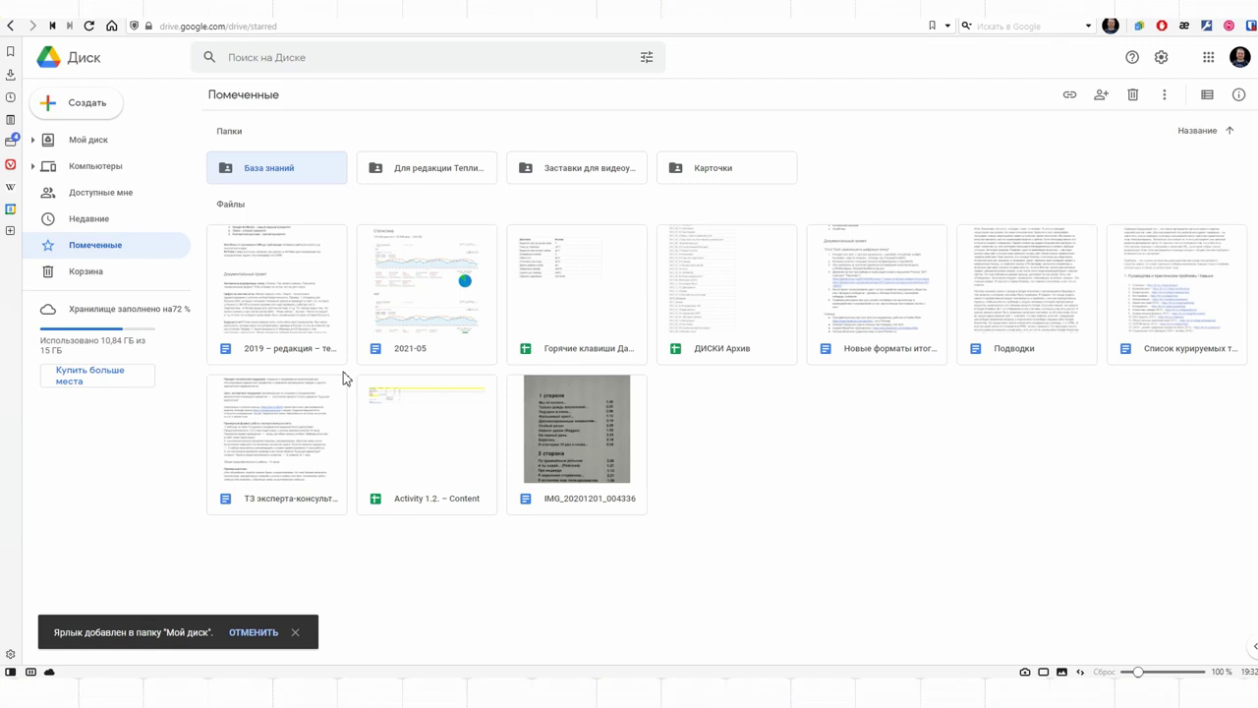
{"action": "left_click", "coordinate": [96, 142]}
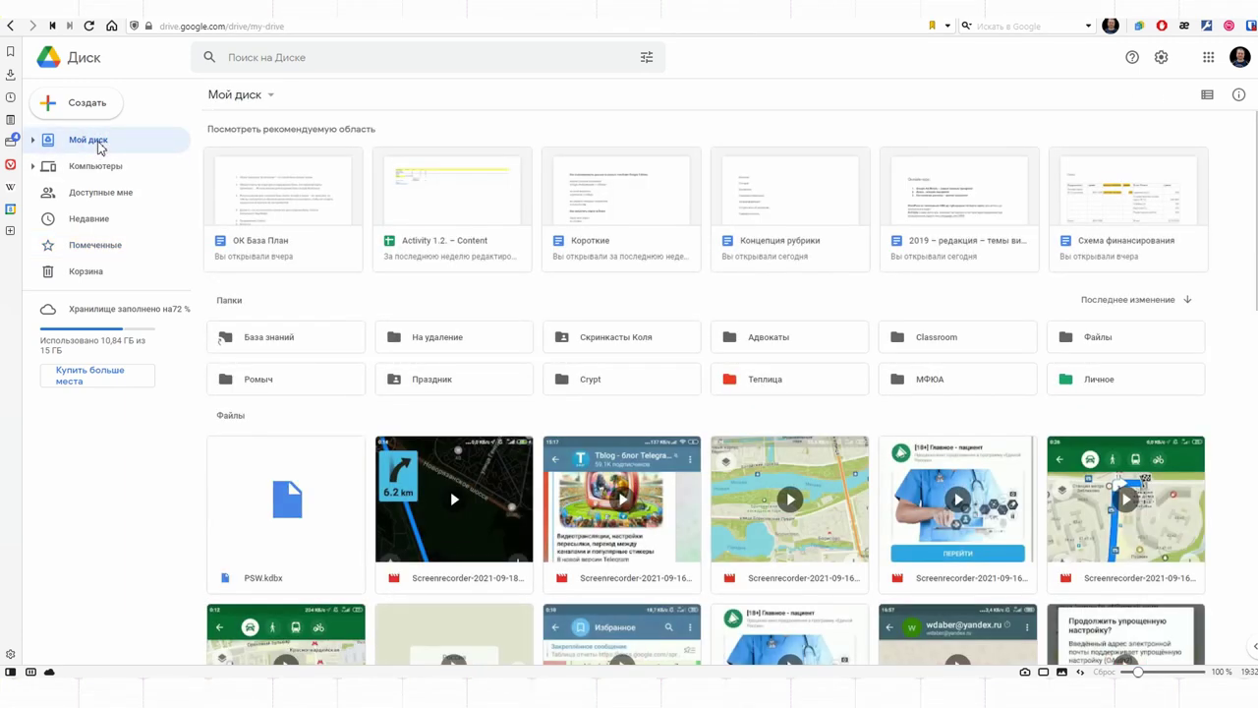
{"action": "double_click", "coordinate": [246, 351]}
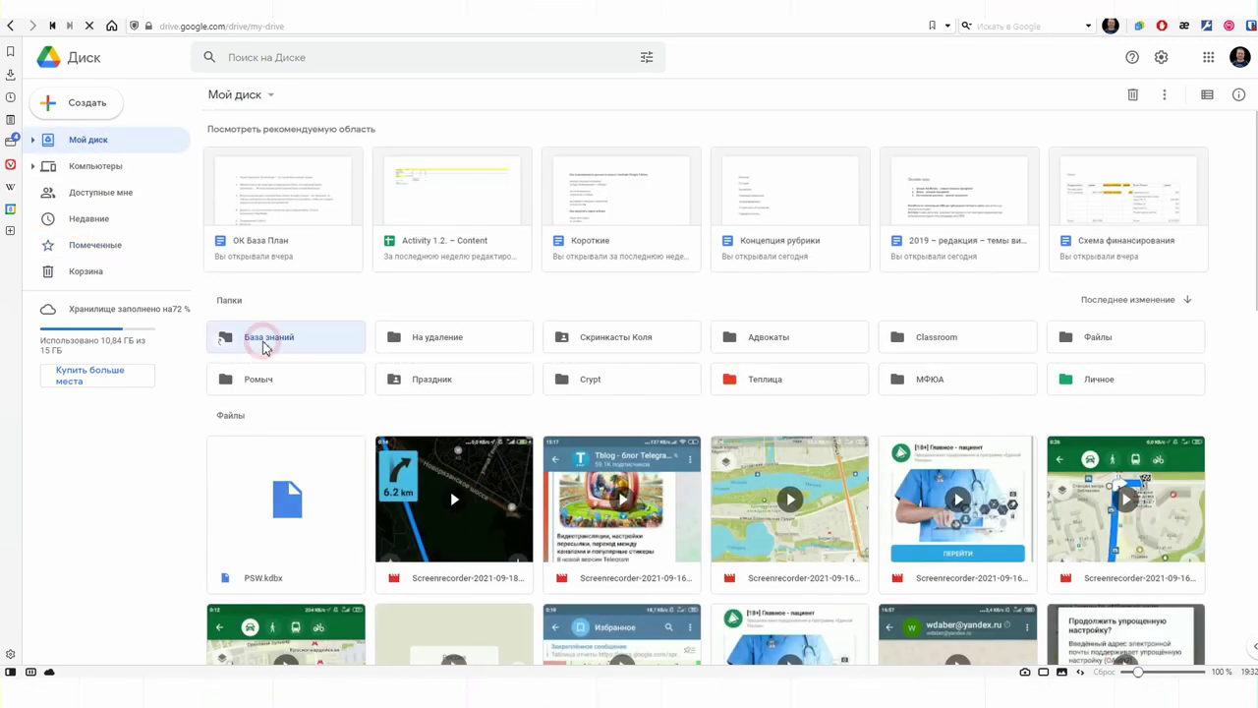